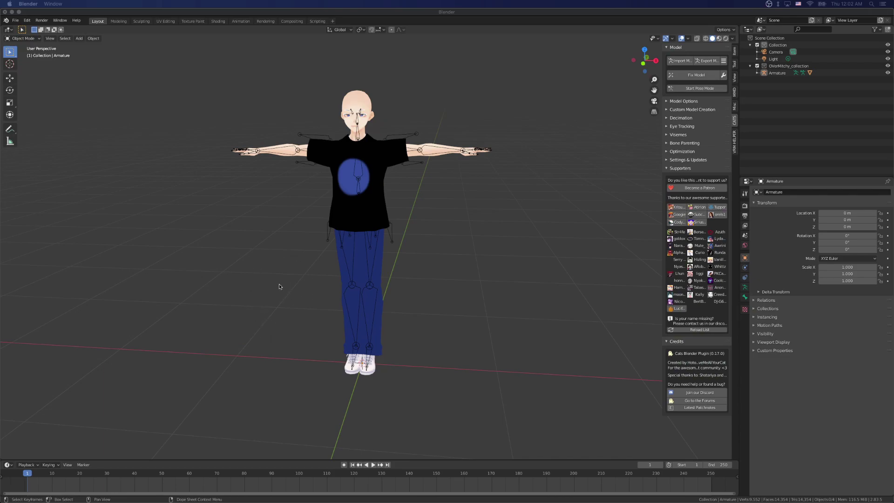
# Examine the bald character model and its armature in T-pose from the front and from both sides.
pyautogui.moveTo(279, 286); pyautogui.dragTo(274, 262, button='middle')
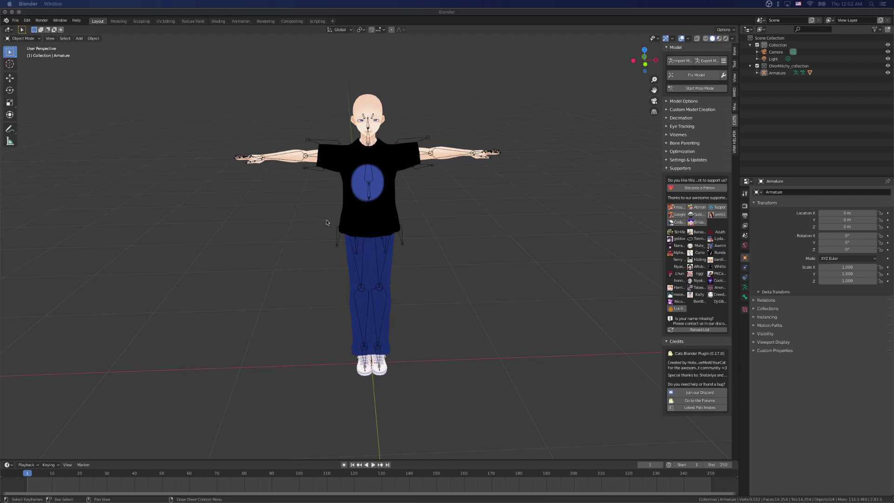
pyautogui.moveTo(266, 219); pyautogui.dragTo(277, 218, button='middle')
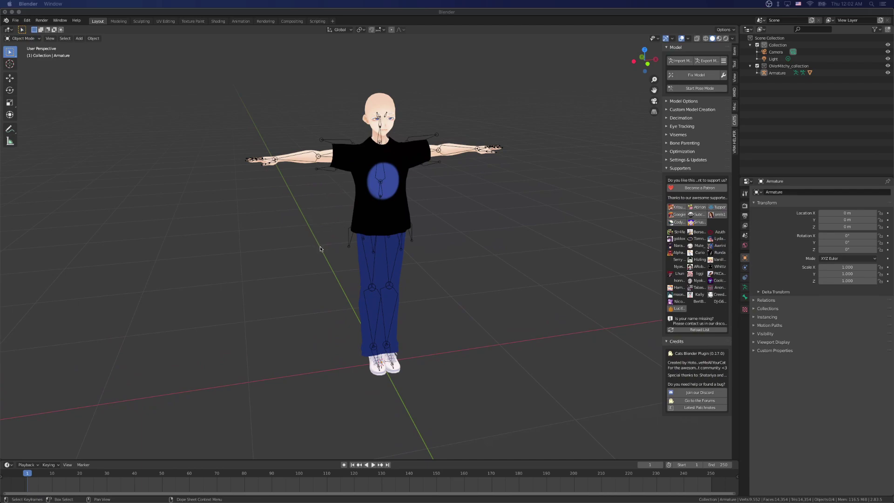
pyautogui.moveTo(320, 226); pyautogui.dragTo(365, 95, button='middle')
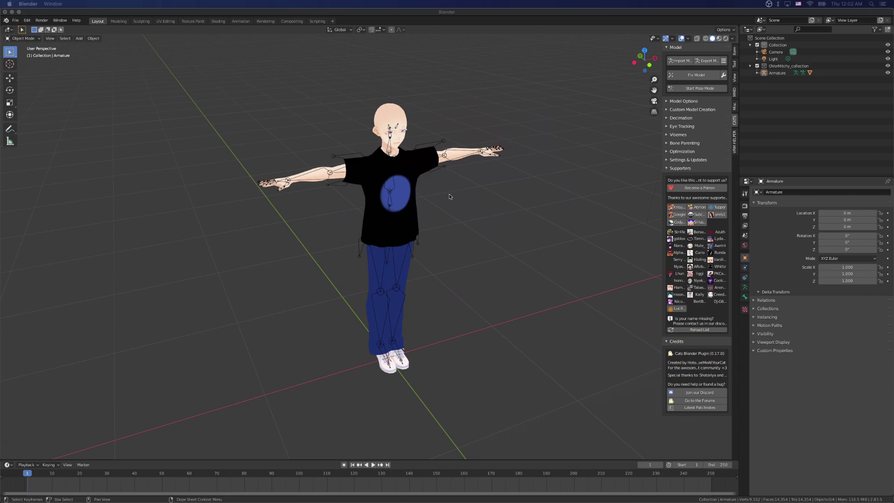
pyautogui.moveTo(469, 218)
pyautogui.mouseDown(button='middle')
pyautogui.moveTo(435, 209)
pyautogui.moveTo(468, 219)
pyautogui.mouseUp(button='middle')
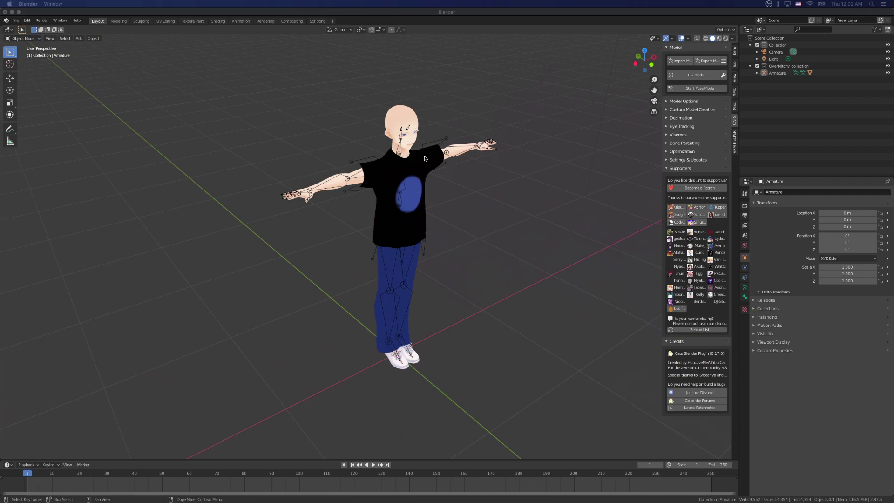
pyautogui.moveTo(461, 178); pyautogui.dragTo(435, 197, button='middle')
pyautogui.scroll(1, 442, 177)
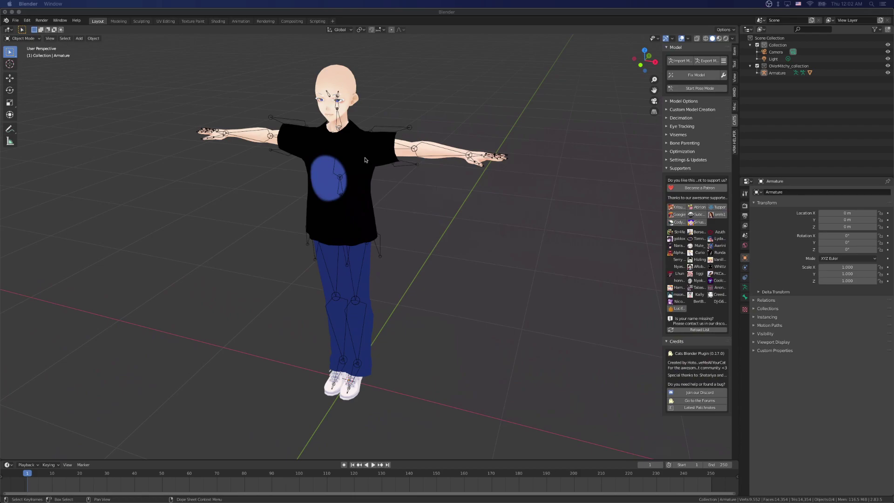
pyautogui.scroll(-2, 368, 144)
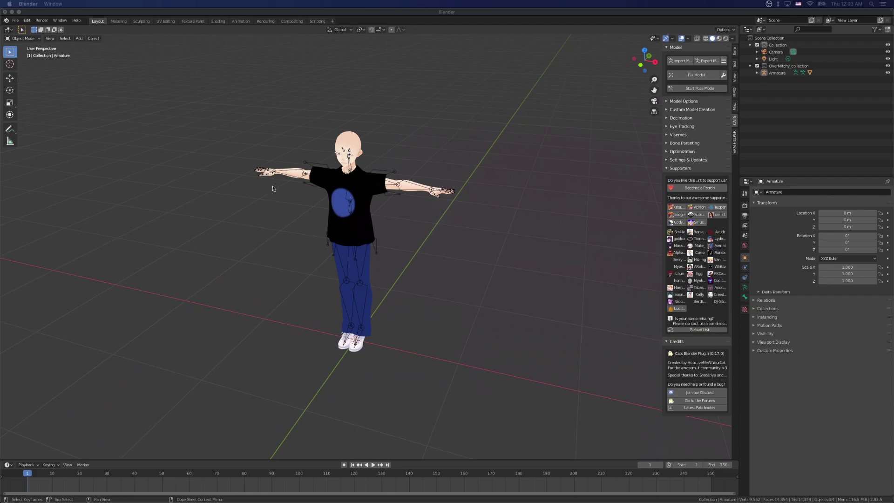
pyautogui.moveTo(272, 188)
pyautogui.mouseDown(button='middle')
pyautogui.moveTo(292, 175)
pyautogui.moveTo(252, 191)
pyautogui.moveTo(260, 188)
pyautogui.mouseUp(button='middle')
pyautogui.scroll(3, 280, 175)
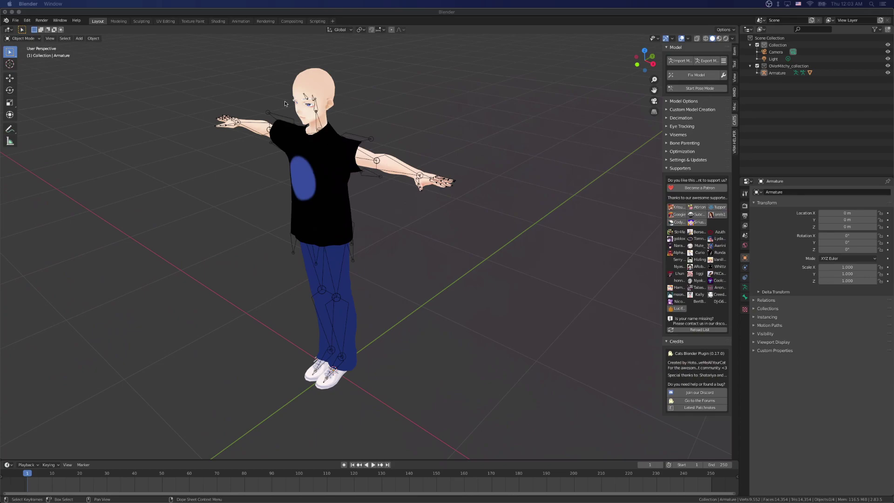
pyautogui.moveTo(286, 119); pyautogui.dragTo(231, 134, button='middle')
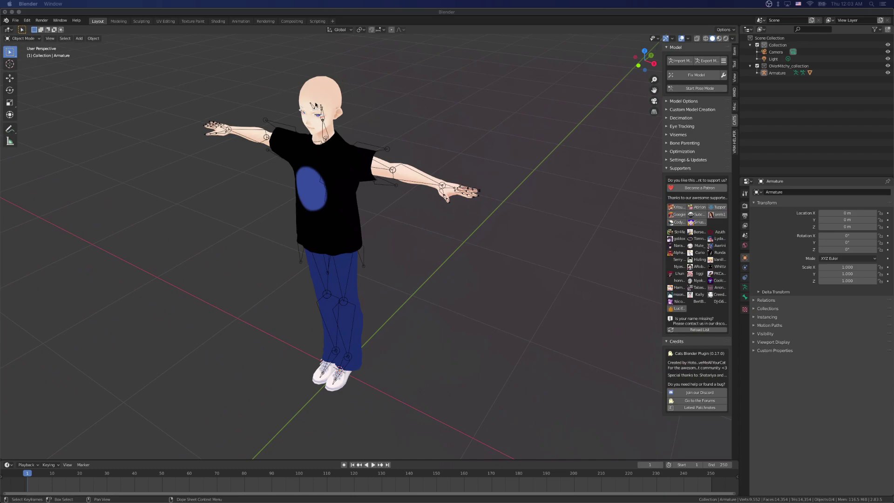
pyautogui.moveTo(306, 118); pyautogui.dragTo(301, 126, button='middle')
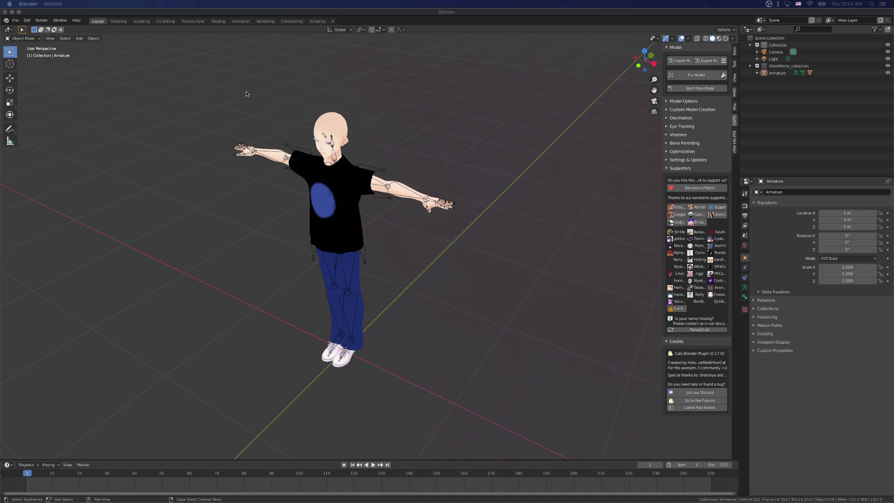
pyautogui.moveTo(253, 106); pyautogui.dragTo(274, 91, button='middle')
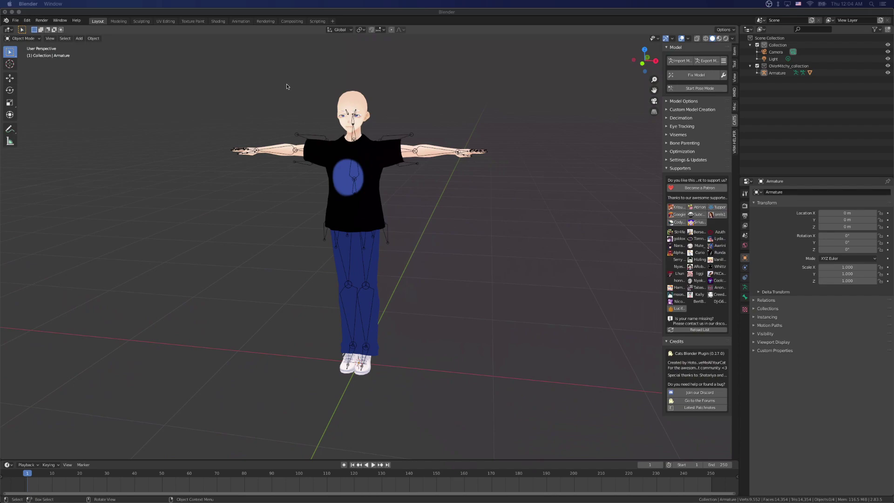
pyautogui.scroll(-1, 284, 86)
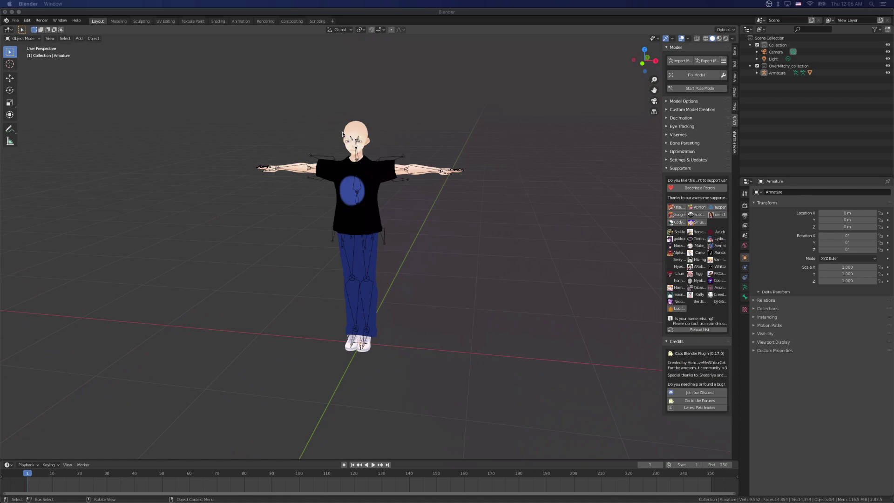
pyautogui.scroll(1, 290, 136)
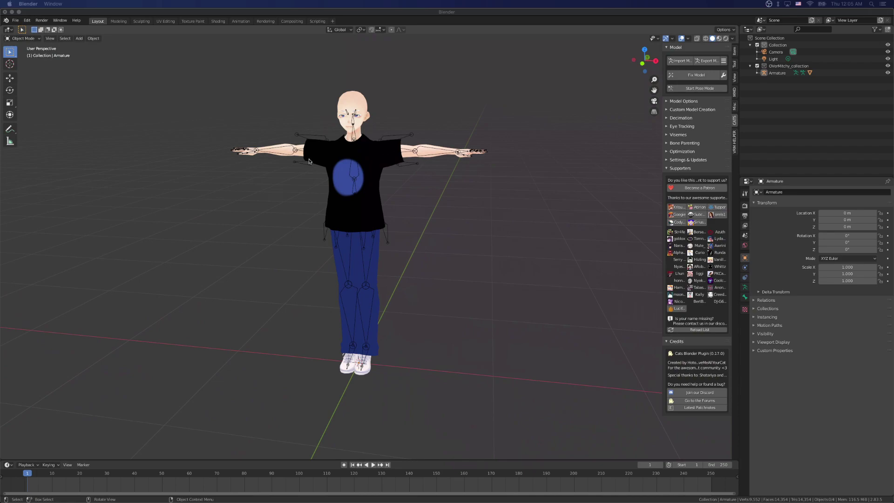
pyautogui.rightClick(280, 194)
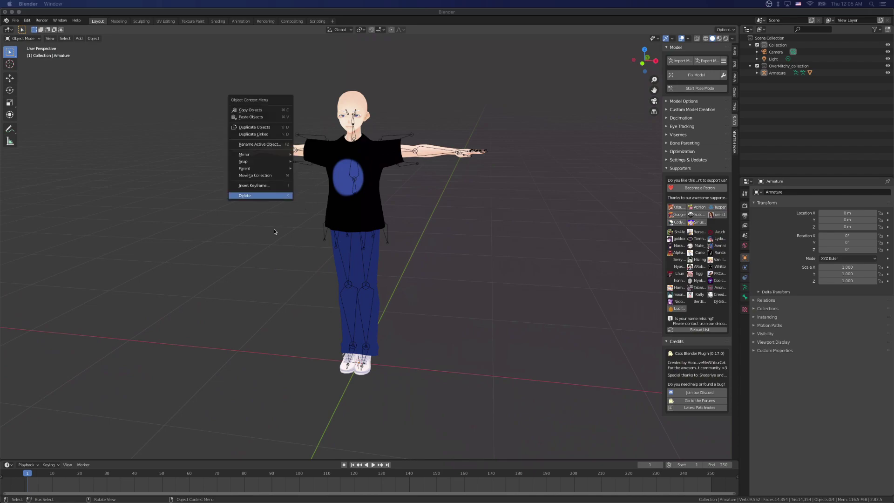
pyautogui.scroll(-2, 243, 178)
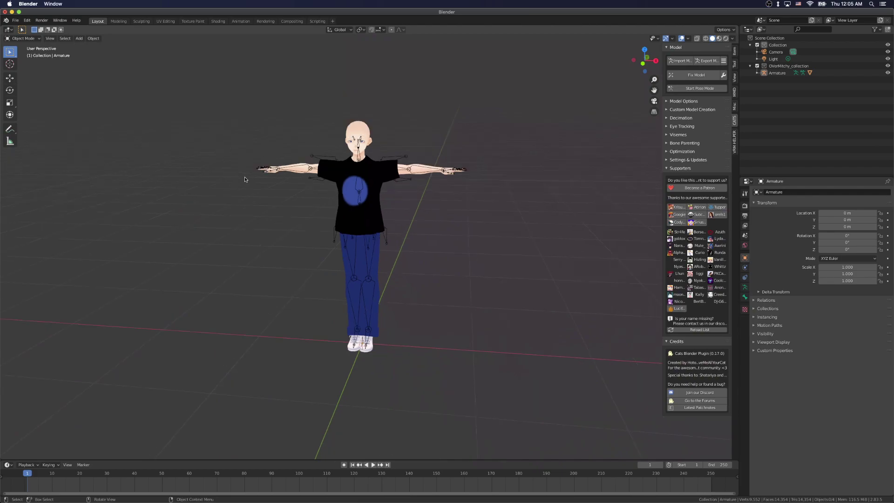
# Import the Hair_Boy22 hair model into the scene with the character.
pyautogui.click(16, 21)
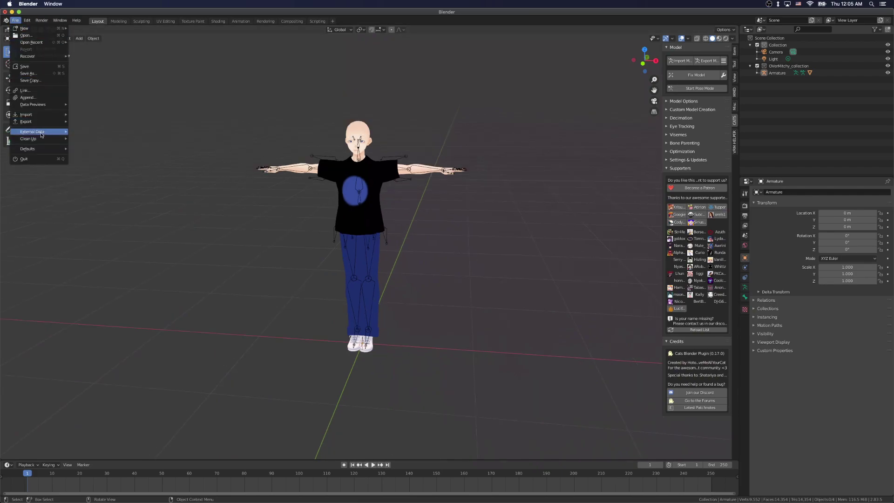
pyautogui.moveTo(34, 122)
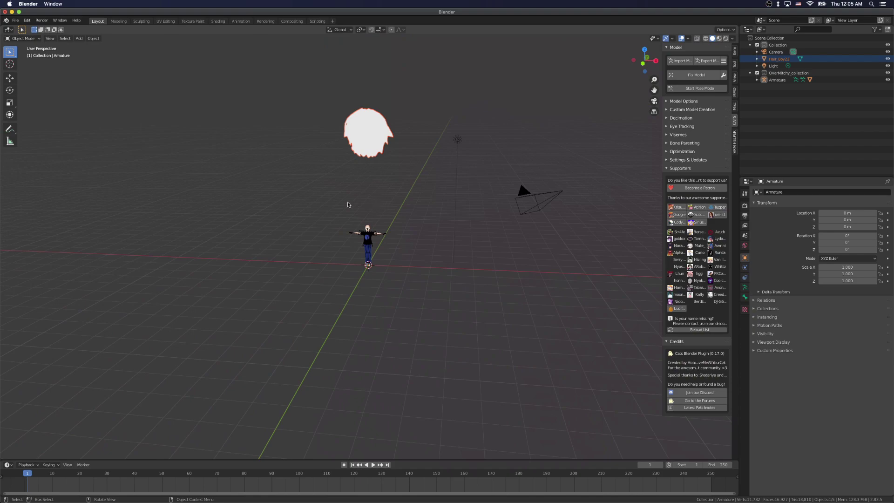
pyautogui.moveTo(325, 197)
pyautogui.mouseDown(button='middle')
pyautogui.moveTo(422, 186)
pyautogui.moveTo(365, 211)
pyautogui.moveTo(335, 190)
pyautogui.moveTo(326, 200)
pyautogui.mouseUp(button='middle')
pyautogui.scroll(2, 429, 156)
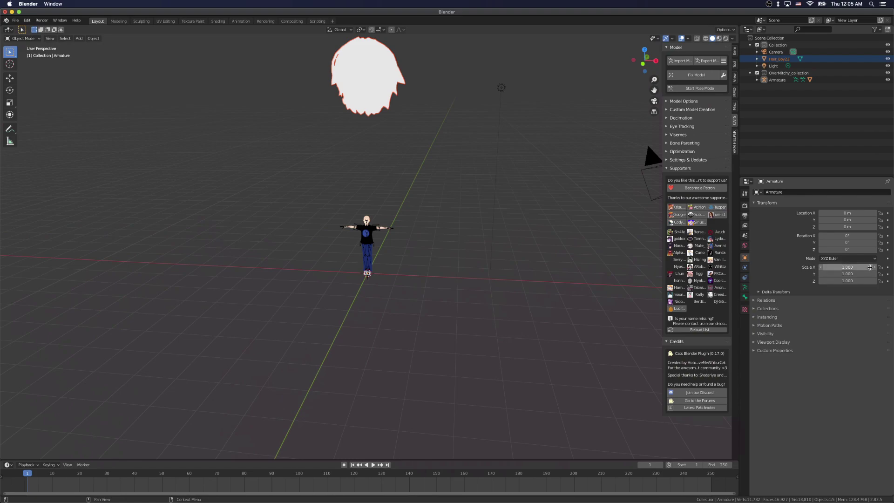
# Scale the Hair_Boy22 hair to 0.120 on all axes and fit it onto the character's head.
pyautogui.moveTo(869, 268); pyautogui.dragTo(834, 267)
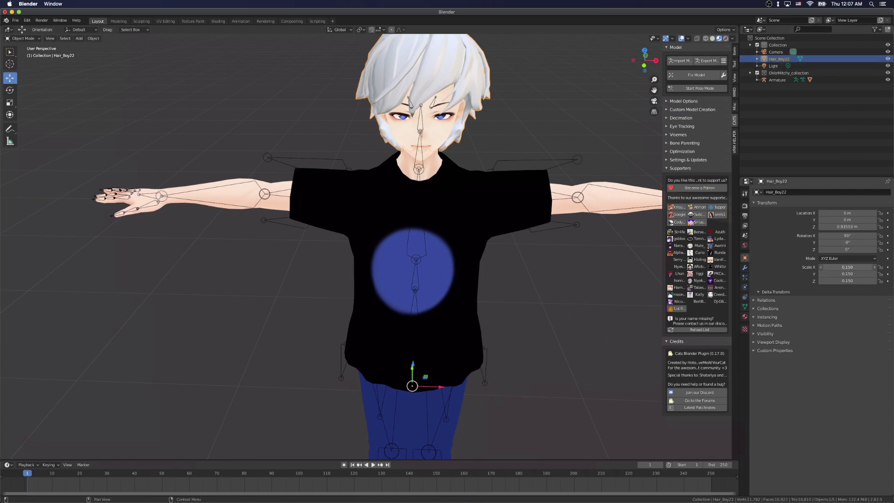
pyautogui.moveTo(848, 267); pyautogui.dragTo(839, 268)
pyautogui.click(851, 275)
pyautogui.write('0.15')
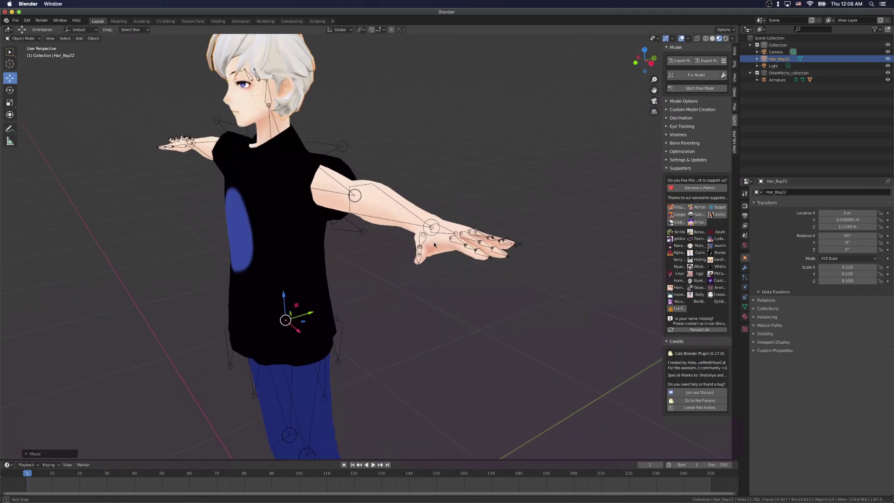
# Delete the character's armature and body mesh, keeping only the fitted hair.
pyautogui.moveTo(436, 233); pyautogui.dragTo(474, 234, button='middle')
pyautogui.scroll(-5, 474, 235)
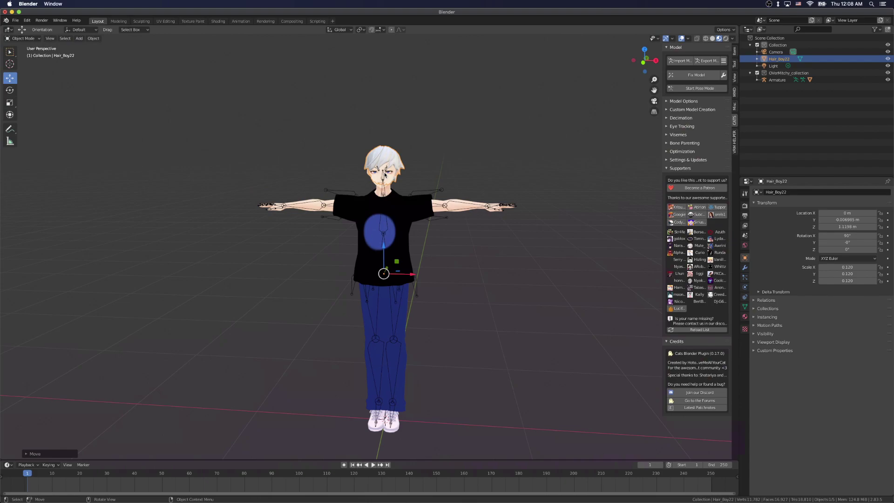
pyautogui.click(774, 66)
pyautogui.click(775, 80)
pyautogui.press('Tab')
pyautogui.rightClick(778, 75)
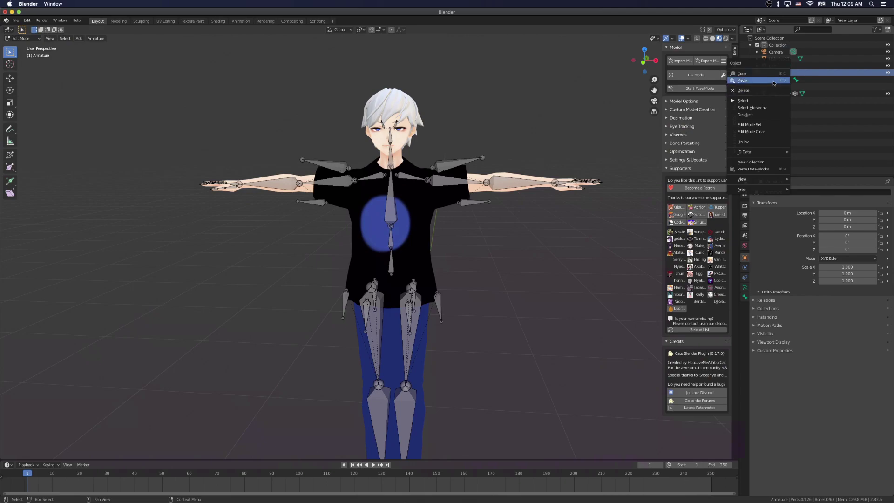
pyautogui.click(750, 90)
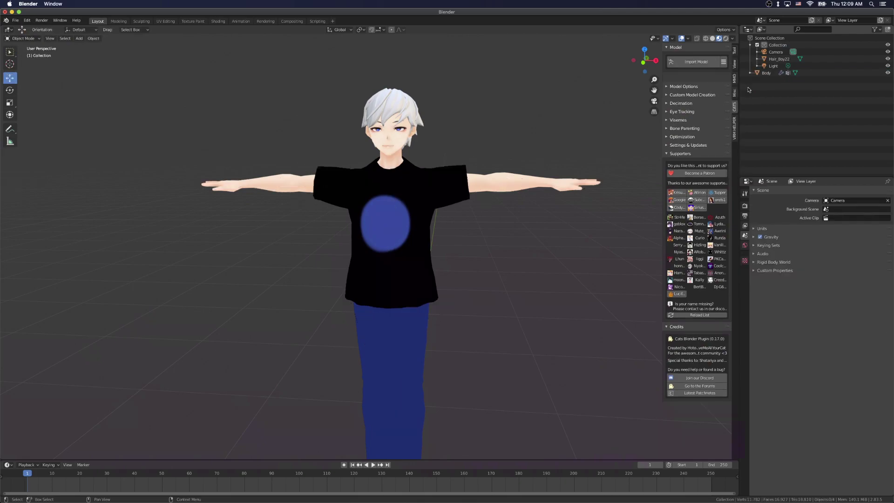
pyautogui.rightClick(772, 74)
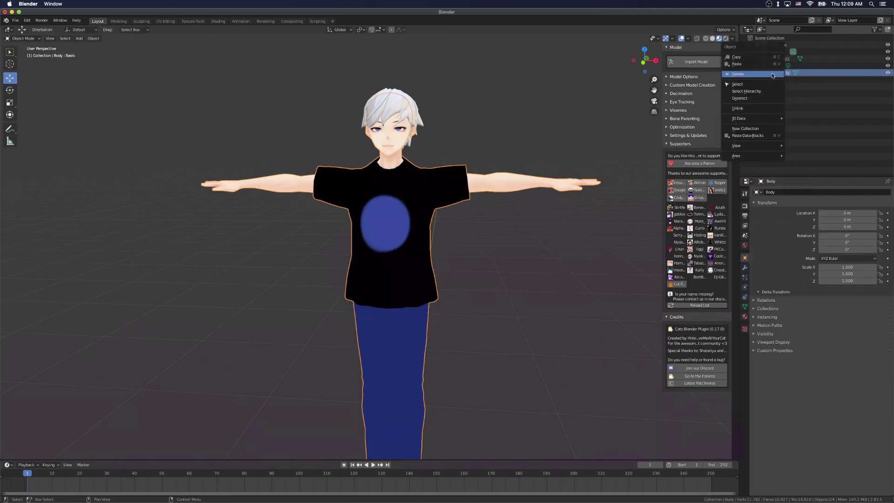
pyautogui.click(742, 77)
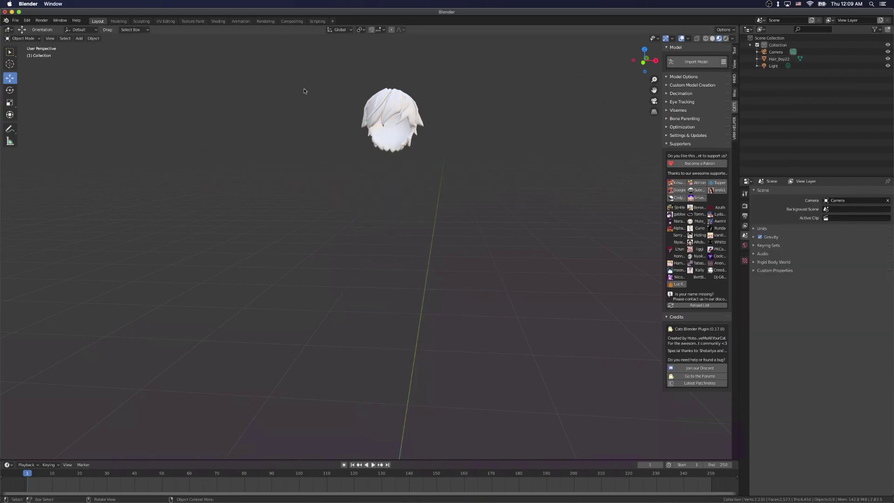
# Start an FBX export and choose the Attach Hair to Model folder inside the OverMitchy home subfolder as destination.
pyautogui.click(16, 20)
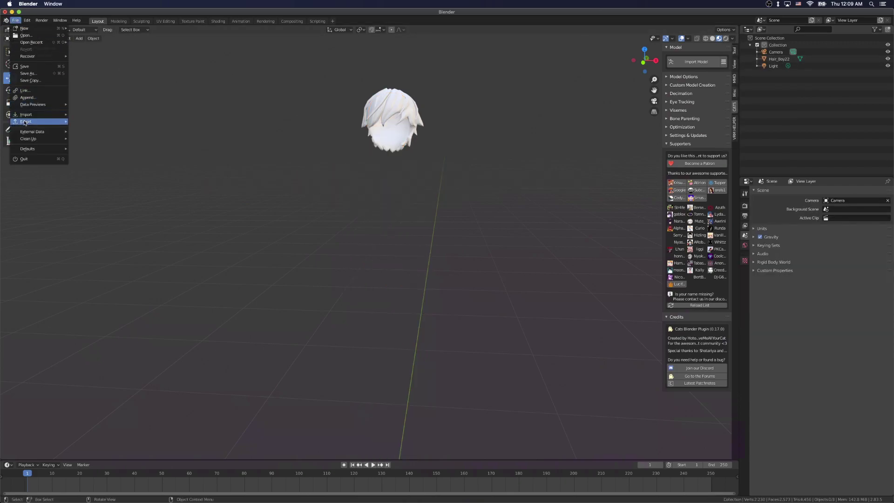
pyautogui.moveTo(25, 122)
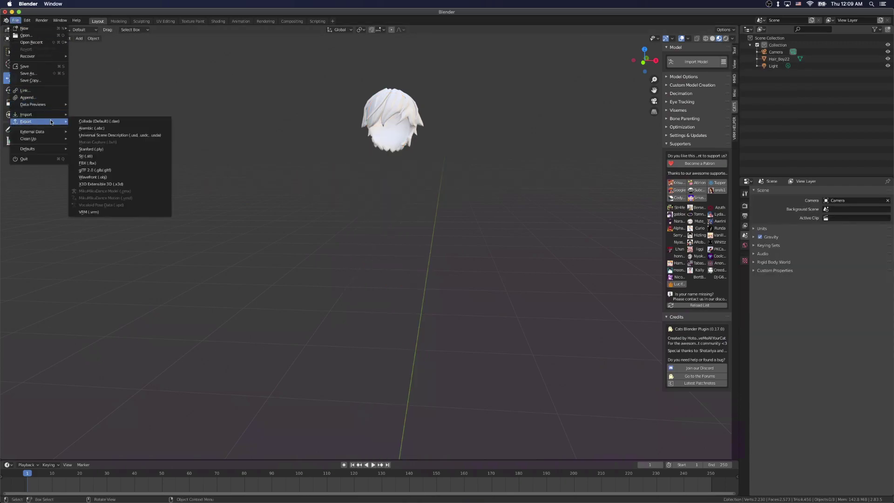
pyautogui.click(105, 165)
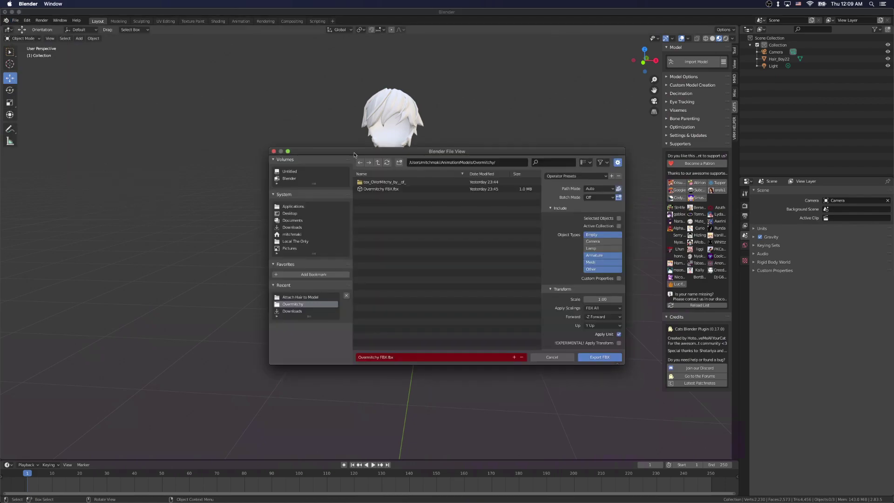
pyautogui.click(292, 235)
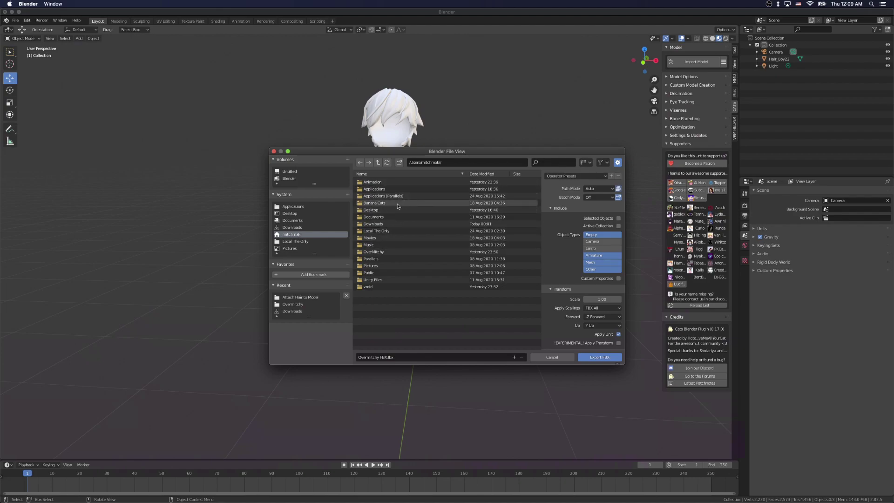
pyautogui.doubleClick(380, 254)
pyautogui.doubleClick(375, 182)
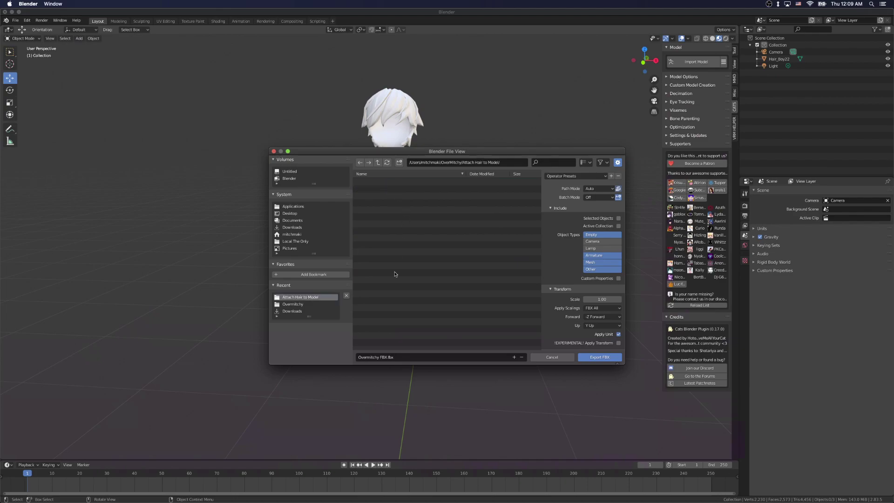
# Name the export file Overmitchy Hair.fbx and export the hair as FBX.
pyautogui.click(386, 357)
pyautogui.click(385, 357)
pyautogui.press('BackSpace')
pyautogui.press('BackSpace')
pyautogui.press('Delete')
pyautogui.write('Hair')
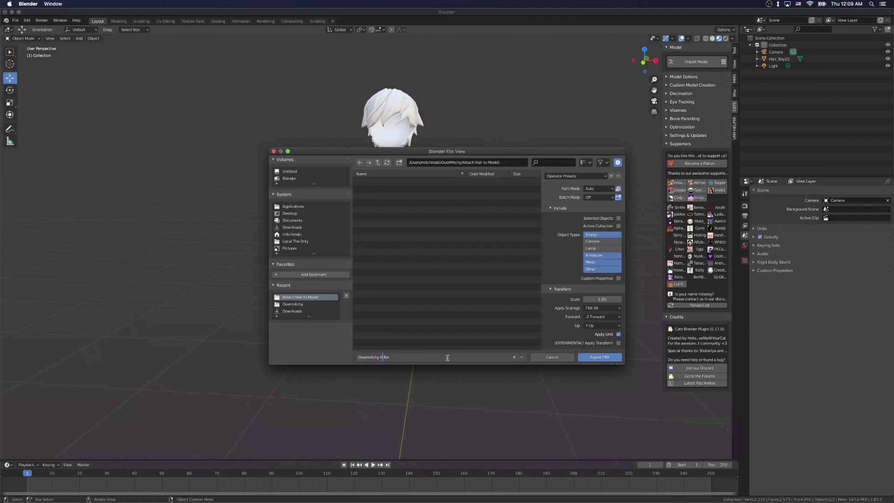
pyautogui.press('Return')
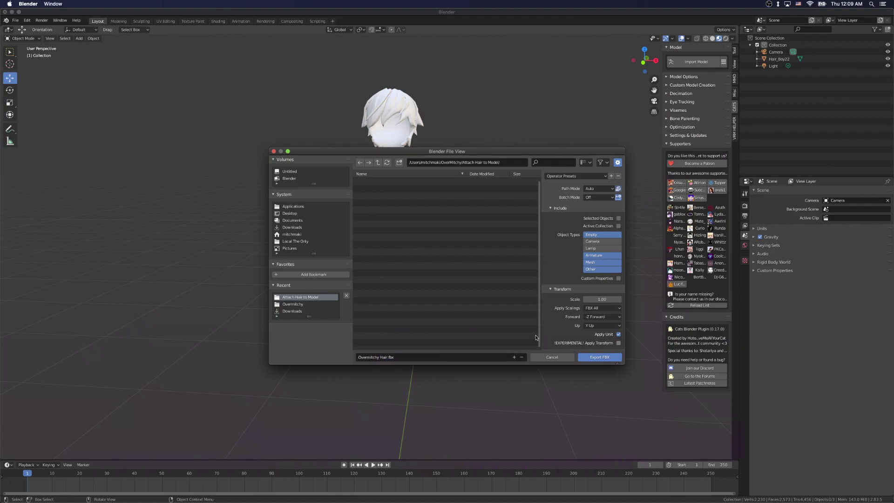
pyautogui.click(600, 358)
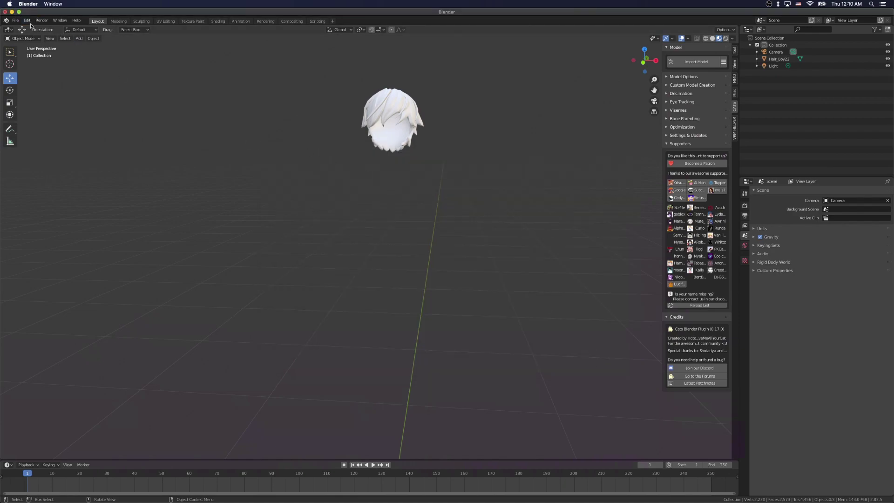
# Quit Blender without saving the scene and switch to the bald body model in CLIP STUDIO MODELER.
pyautogui.click(5, 12)
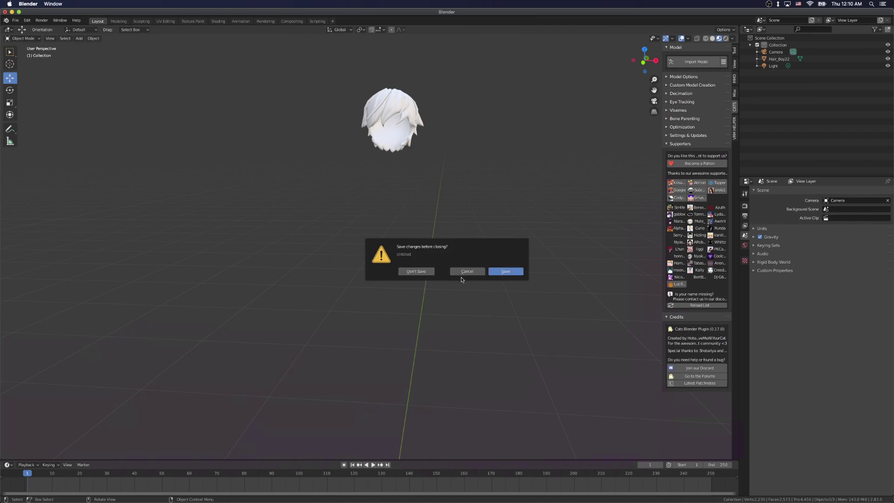
pyautogui.click(416, 272)
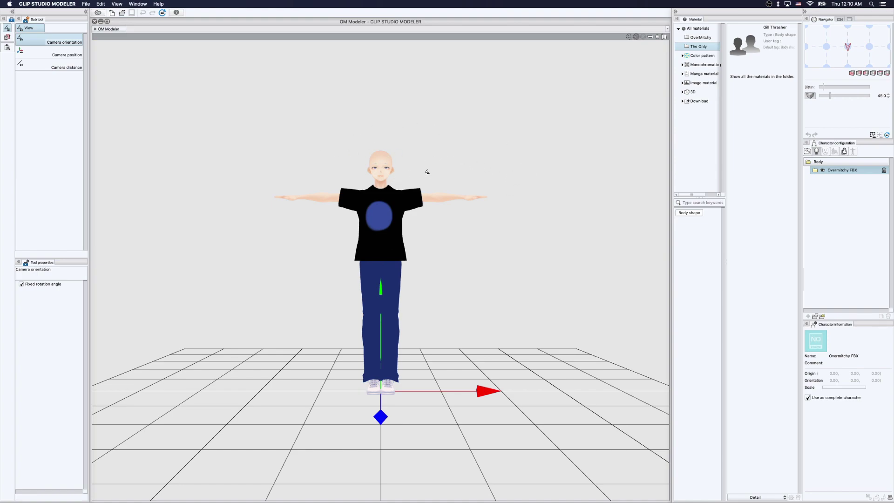
pyautogui.moveTo(851, 51); pyautogui.dragTo(849, 50)
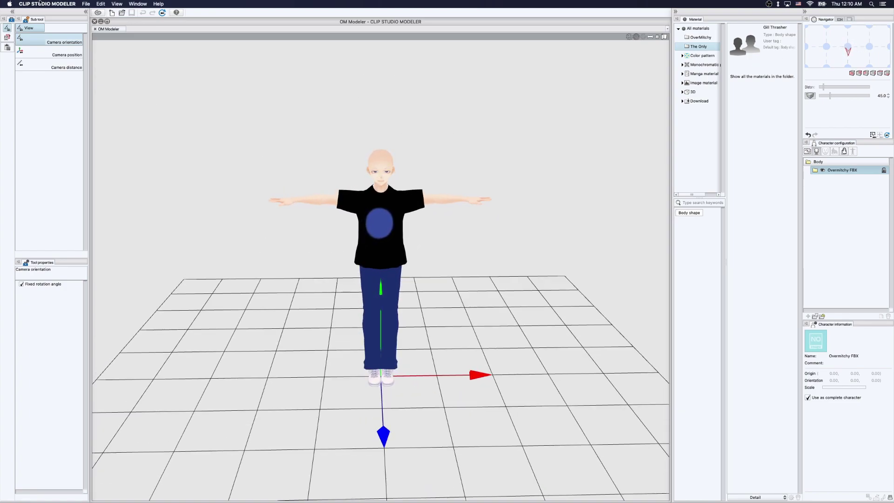
# Import Overmitchy Hair.fbx from the Attach Hair to Model folder as an accessory of the character.
pyautogui.click(844, 151)
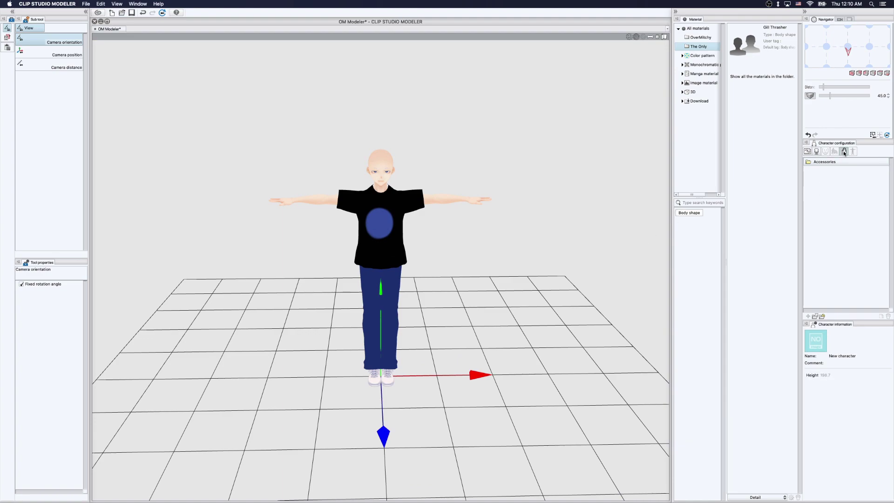
pyautogui.click(815, 317)
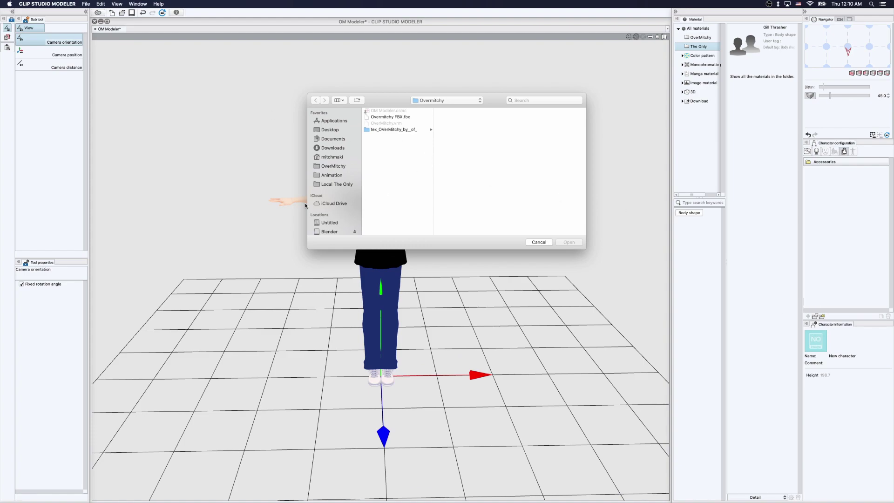
pyautogui.click(334, 167)
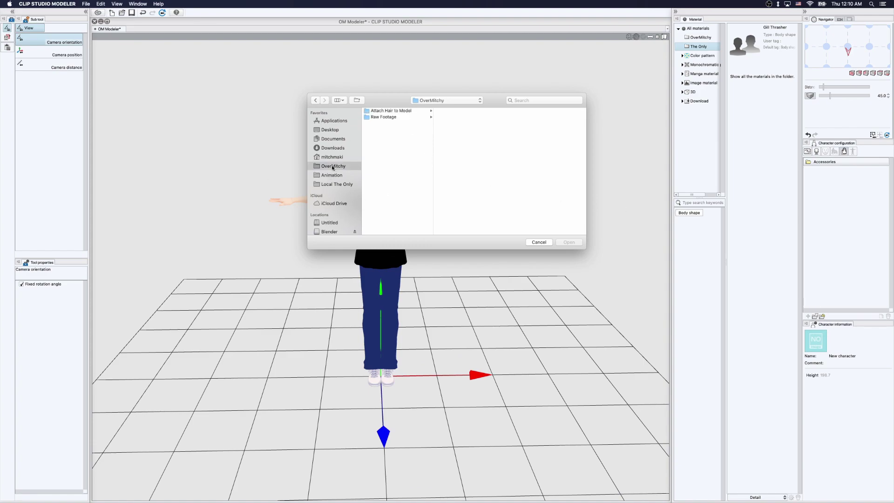
pyautogui.click(391, 110)
pyautogui.doubleClick(461, 117)
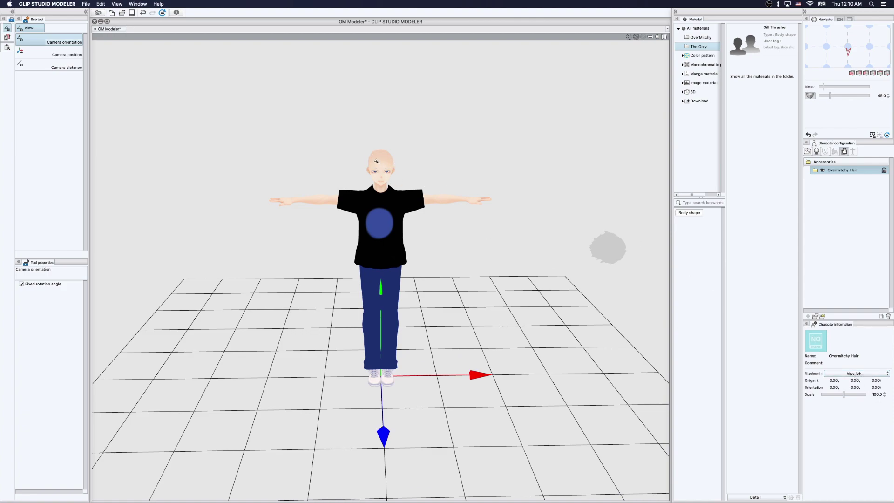
# Attach the hair accessory to the head_bb_ bone and set its first and third orientation values to 0.
pyautogui.click(854, 373)
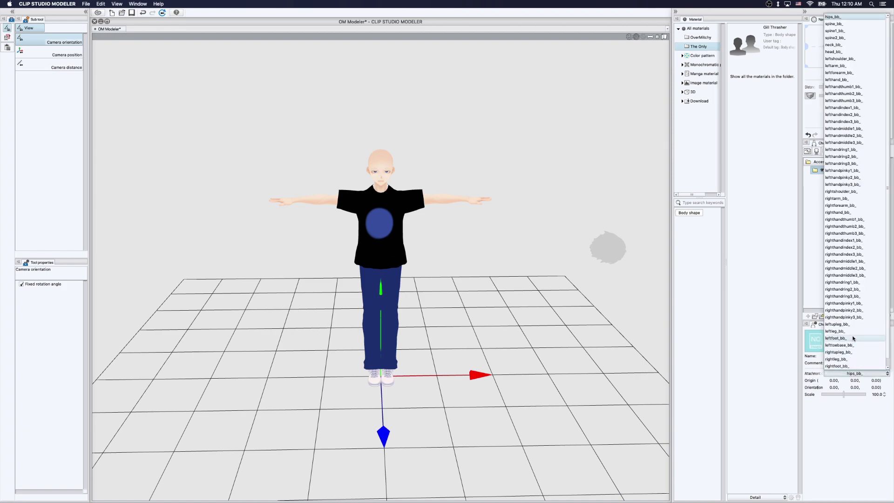
pyautogui.click(835, 52)
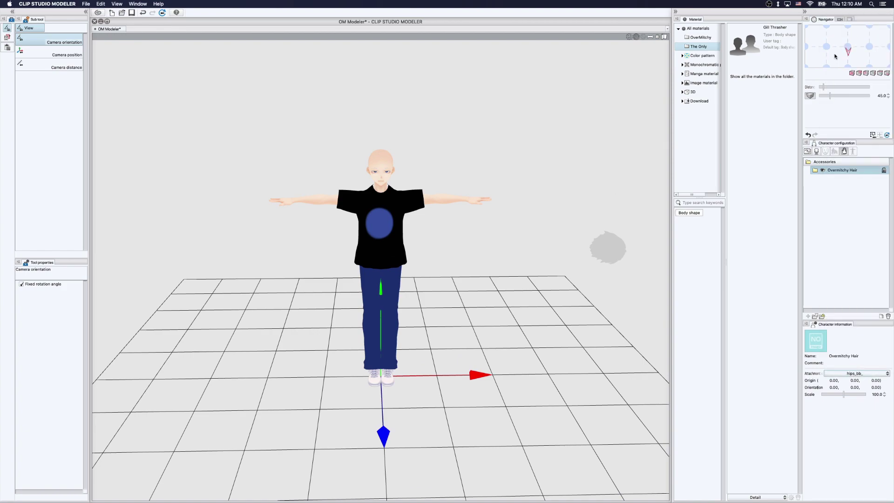
pyautogui.click(830, 388)
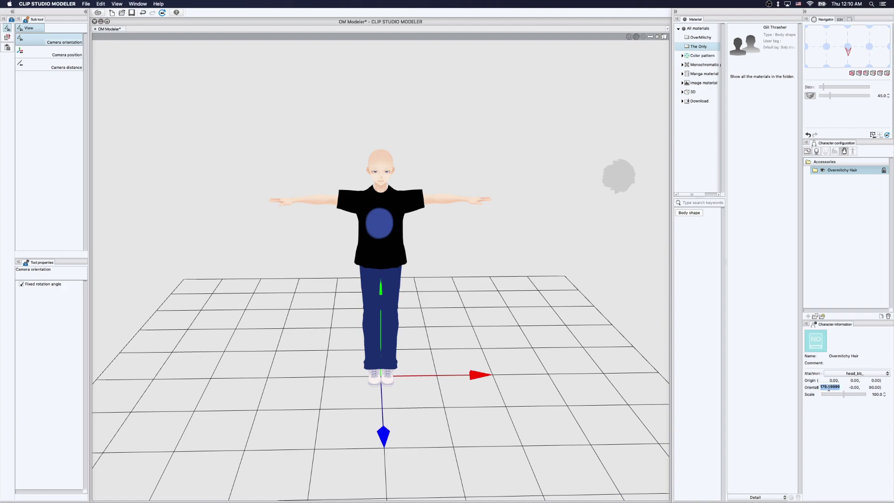
pyautogui.write('0')
pyautogui.press('Return')
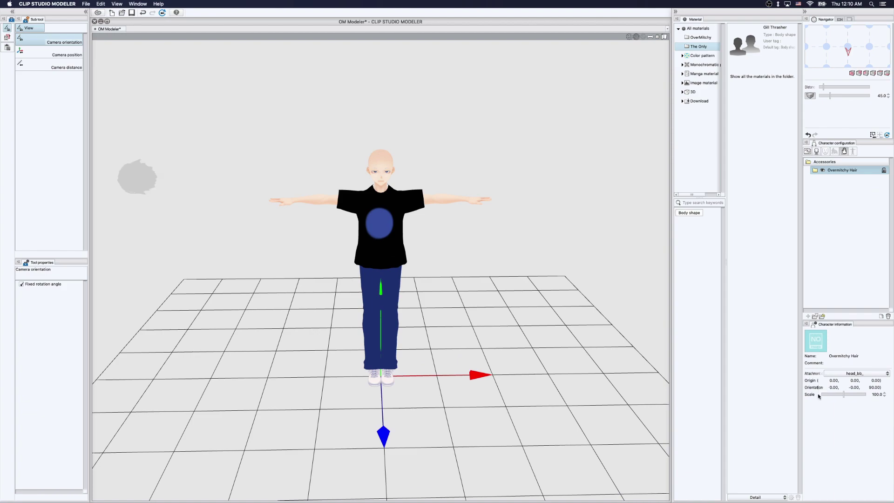
pyautogui.click(873, 388)
pyautogui.write('0')
pyautogui.press('Return')
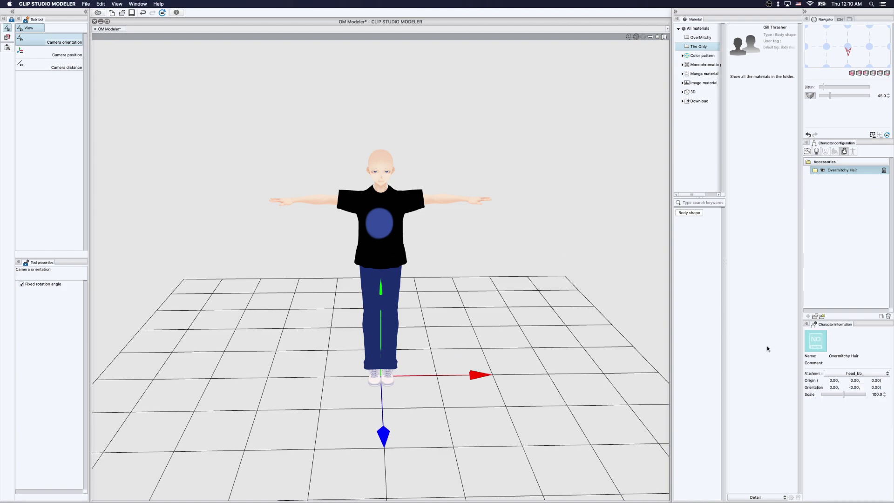
# Lower the hair accessory onto the character's head with Move parts, to a vertical origin of about -176.
pyautogui.moveTo(823, 87); pyautogui.dragTo(828, 88)
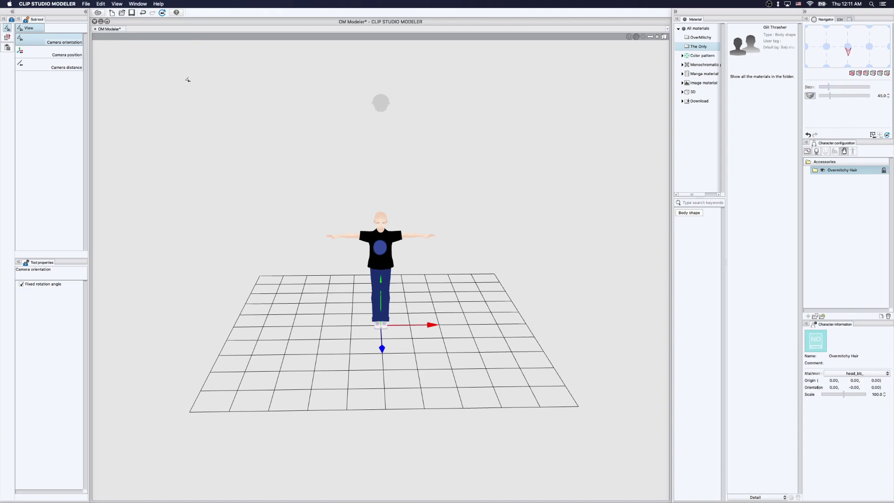
pyautogui.click(7, 37)
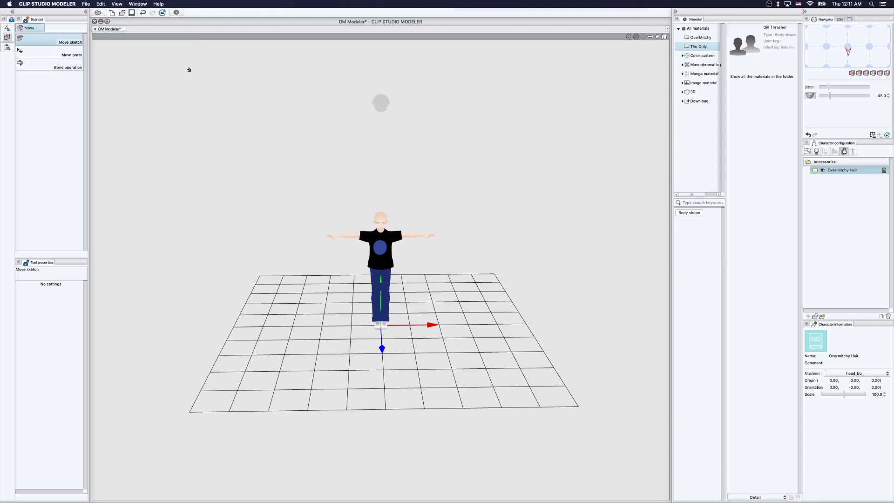
pyautogui.click(53, 52)
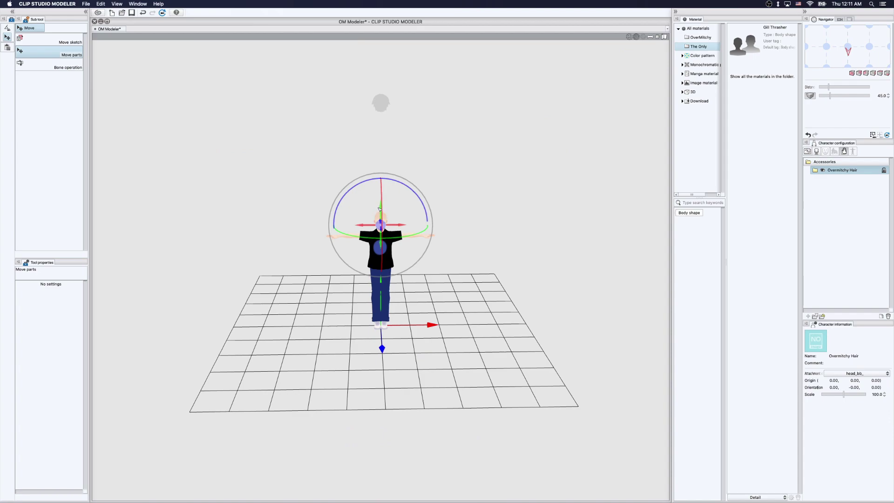
pyautogui.moveTo(375, 216); pyautogui.dragTo(366, 313)
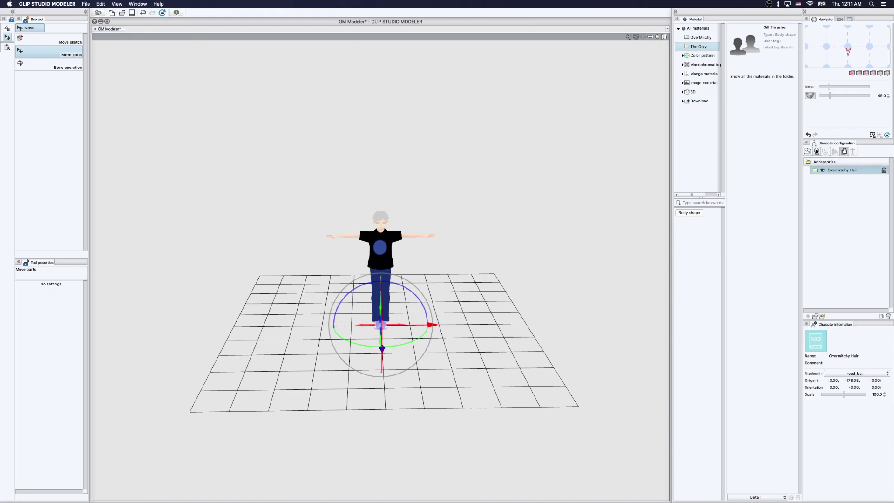
# Enable light-source shading for the model in the view settings.
pyautogui.click(839, 20)
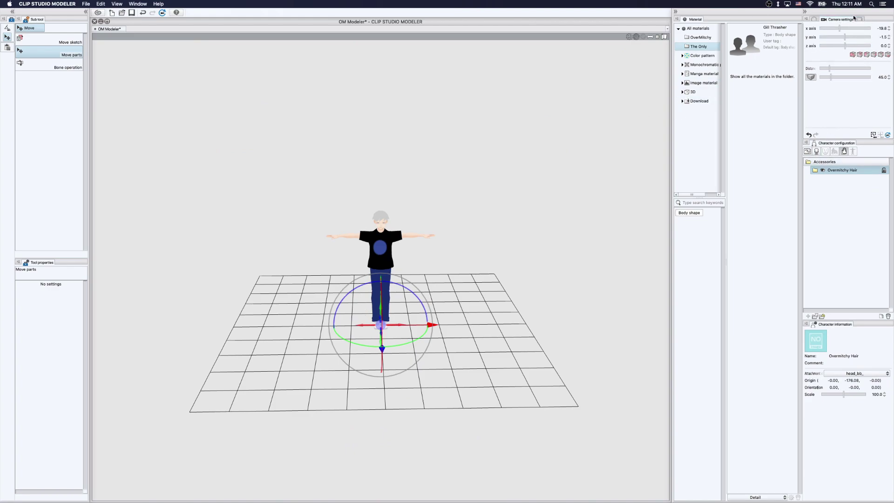
pyautogui.click(853, 20)
pyautogui.click(869, 71)
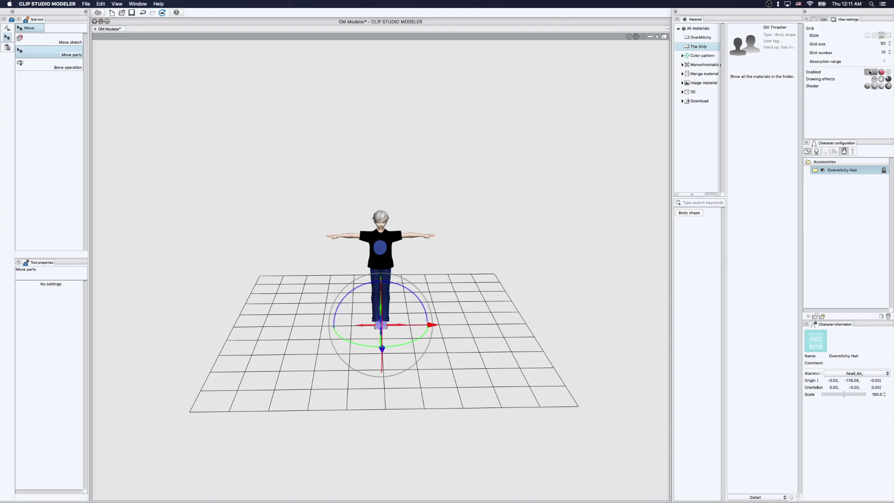
# Fine-tune the hair's position on the scalp with Move parts, to an origin of about 0, -176.68, -0.25.
pyautogui.click(815, 20)
pyautogui.moveTo(842, 89); pyautogui.dragTo(821, 87)
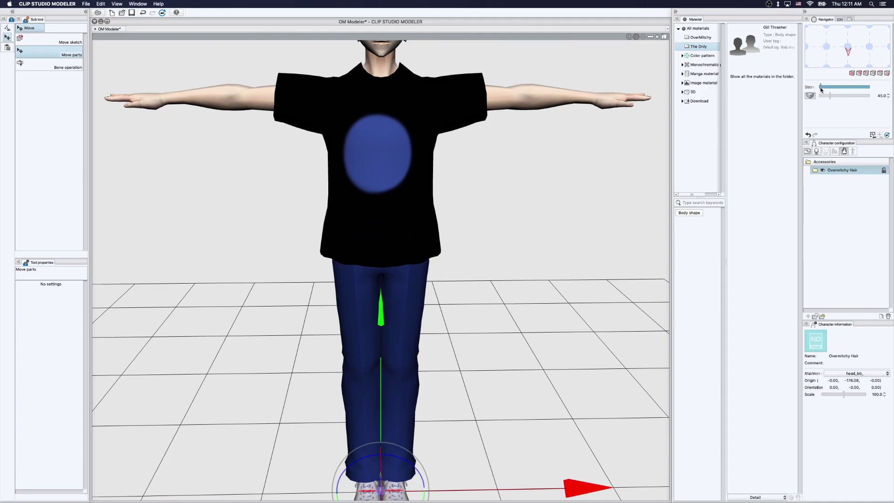
pyautogui.click(7, 28)
pyautogui.click(51, 53)
pyautogui.moveTo(479, 136); pyautogui.dragTo(462, 266)
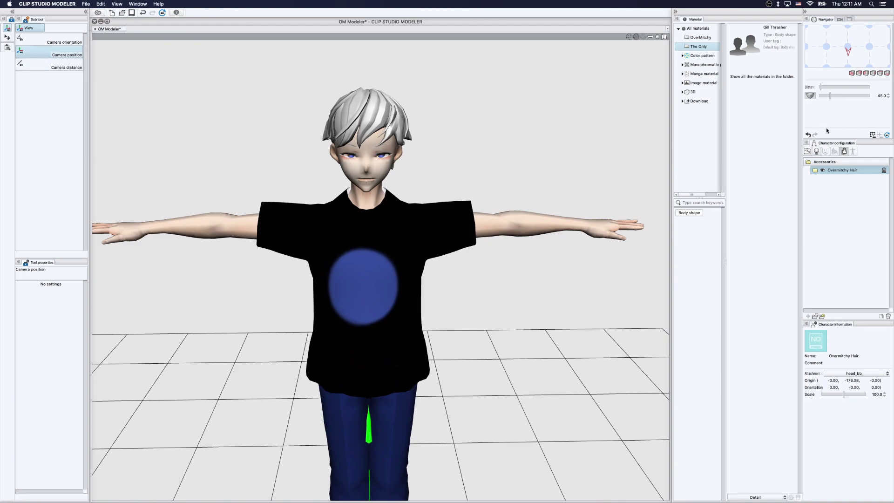
pyautogui.moveTo(848, 49)
pyautogui.mouseDown()
pyautogui.moveTo(828, 48)
pyautogui.moveTo(846, 49)
pyautogui.mouseUp()
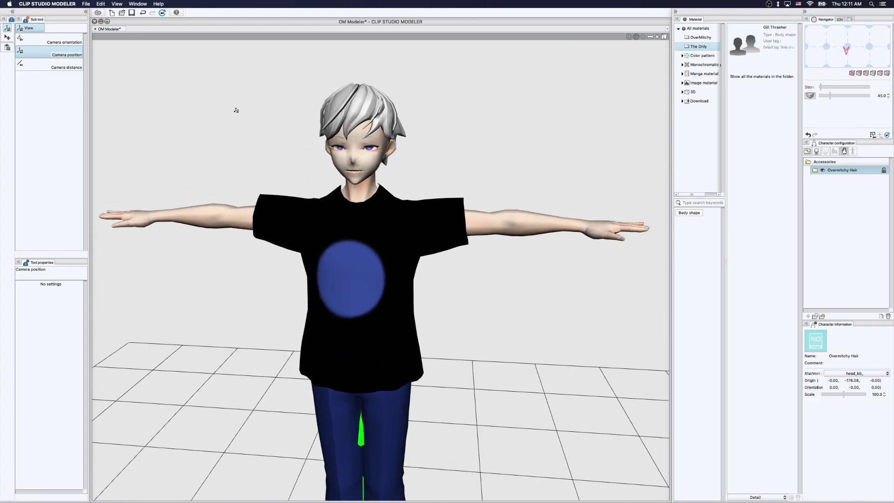
pyautogui.click(8, 37)
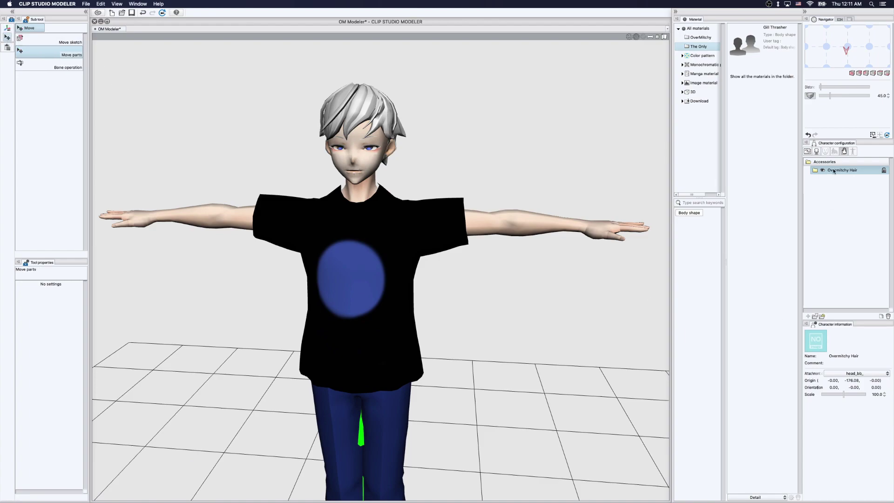
pyautogui.moveTo(821, 87); pyautogui.dragTo(823, 88)
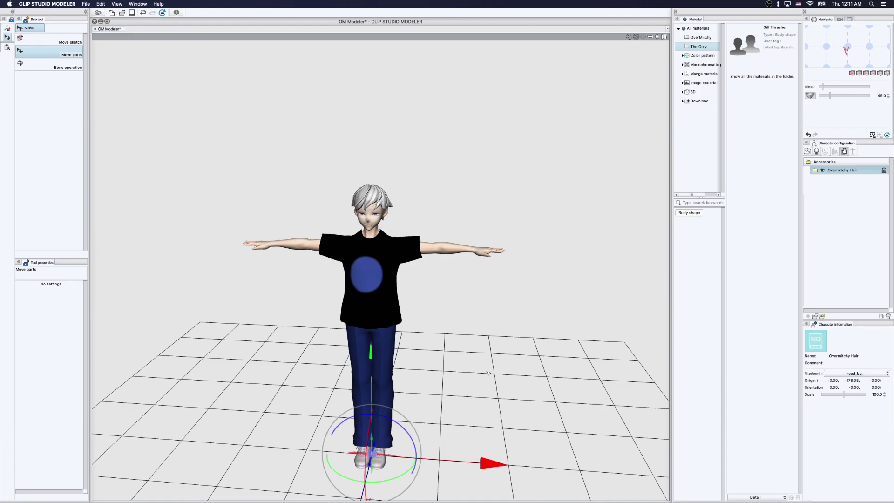
pyautogui.moveTo(372, 438); pyautogui.dragTo(373, 441)
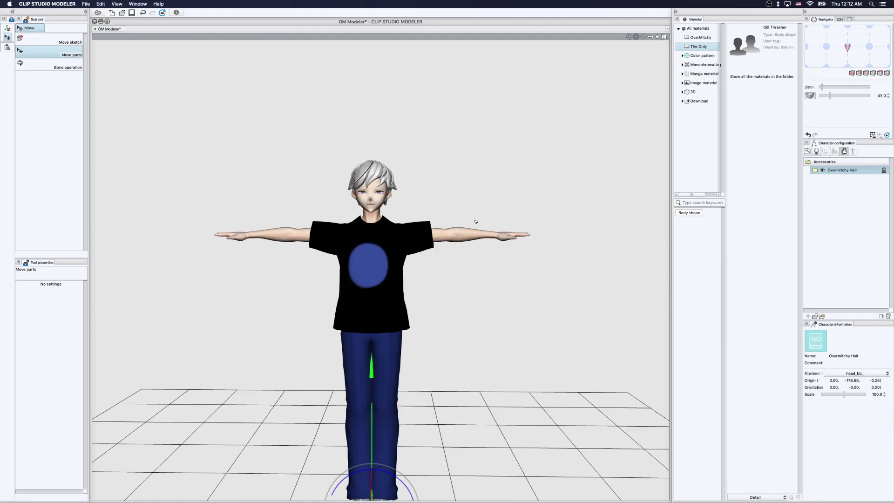
# Register the character with hair as a new material named OverMitchy in the OverMitchy material folder.
pyautogui.moveTo(851, 61)
pyautogui.mouseDown()
pyautogui.moveTo(828, 47)
pyautogui.moveTo(844, 51)
pyautogui.mouseUp()
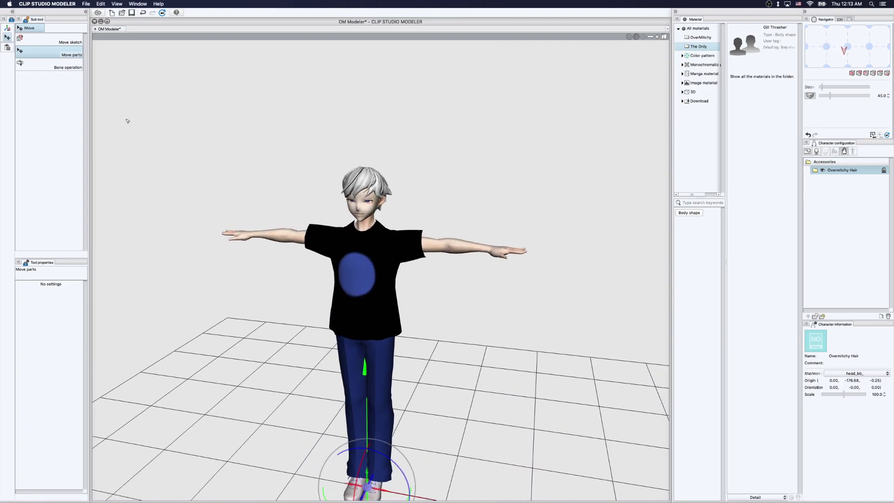
pyautogui.click(86, 4)
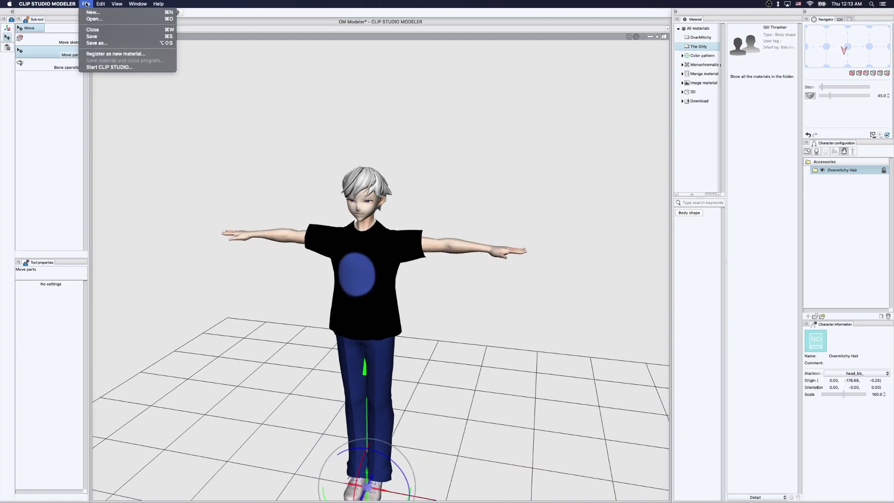
pyautogui.click(118, 54)
pyautogui.click(428, 205)
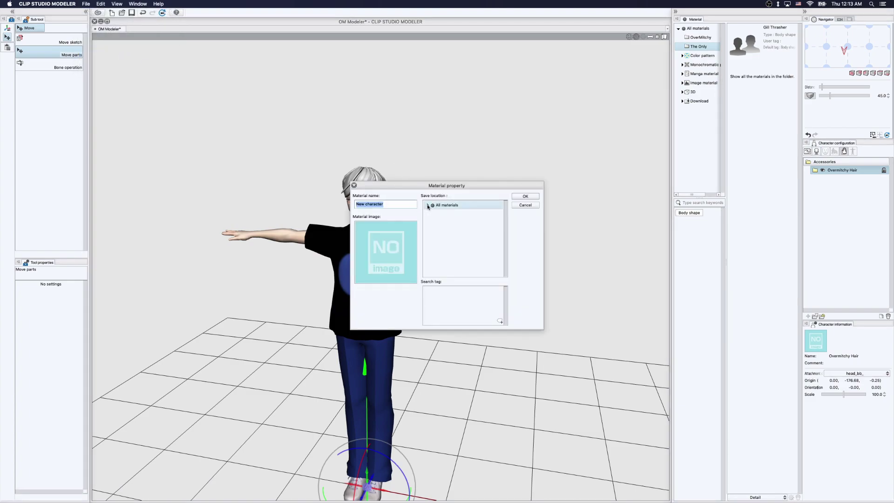
pyautogui.click(449, 214)
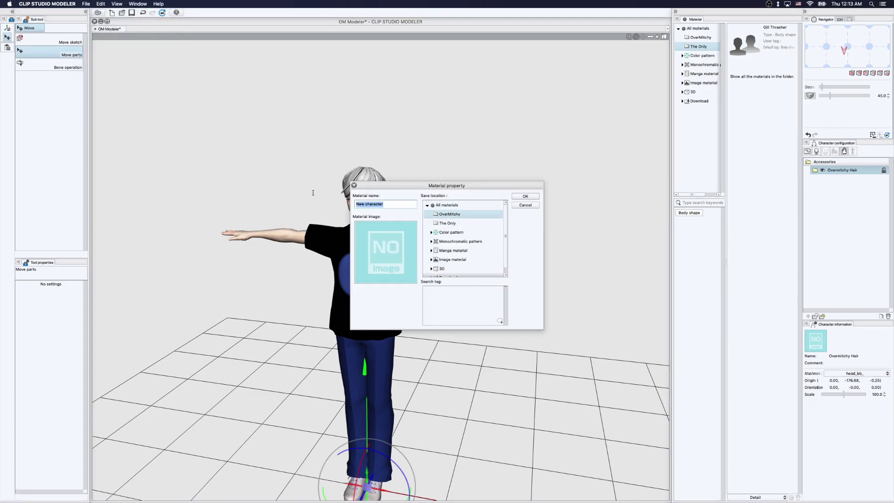
pyautogui.write('OverMitch')
pyautogui.click(525, 196)
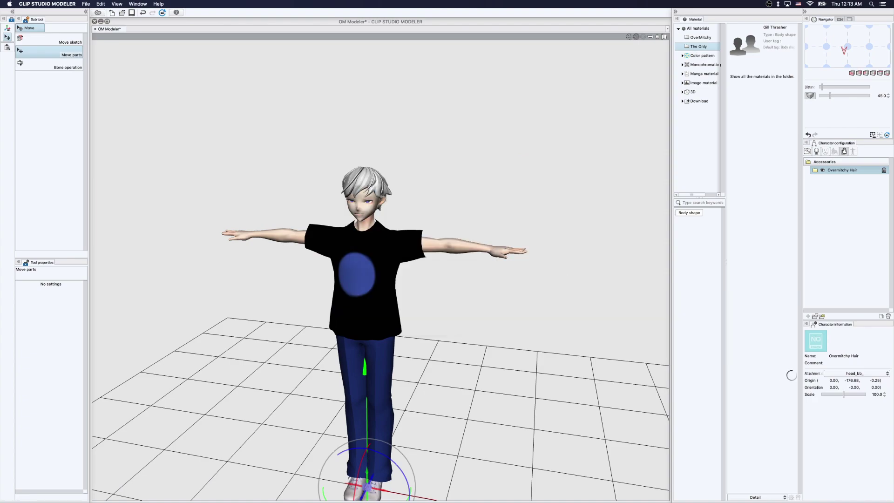
pyautogui.click(846, 374)
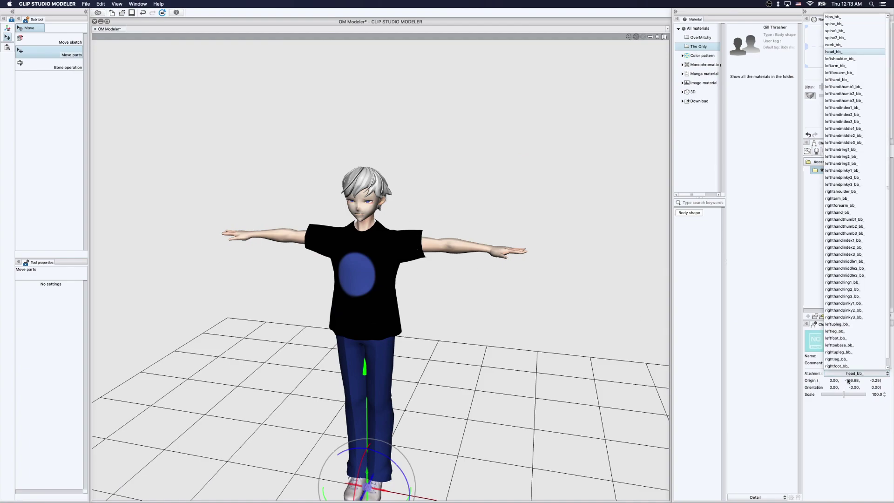
pyautogui.click(847, 375)
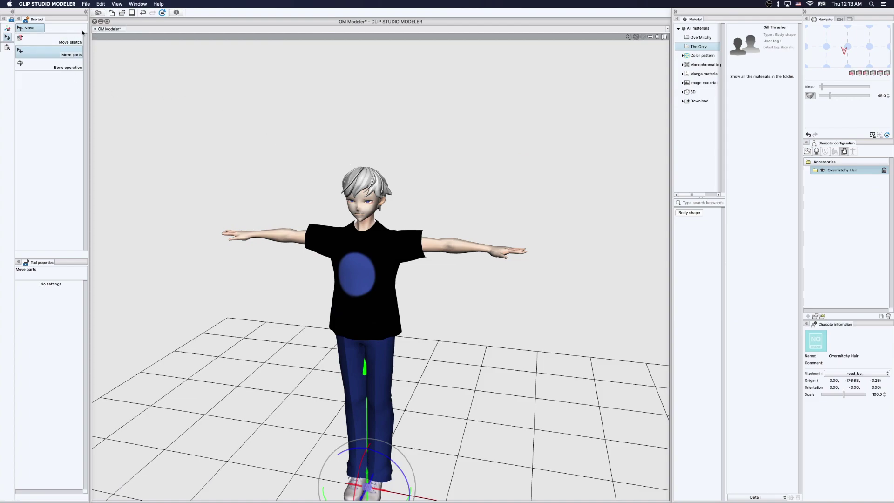
# Quit CLIP STUDIO MODELER and save the changes to the character file.
pyautogui.click(49, 3)
pyautogui.click(47, 66)
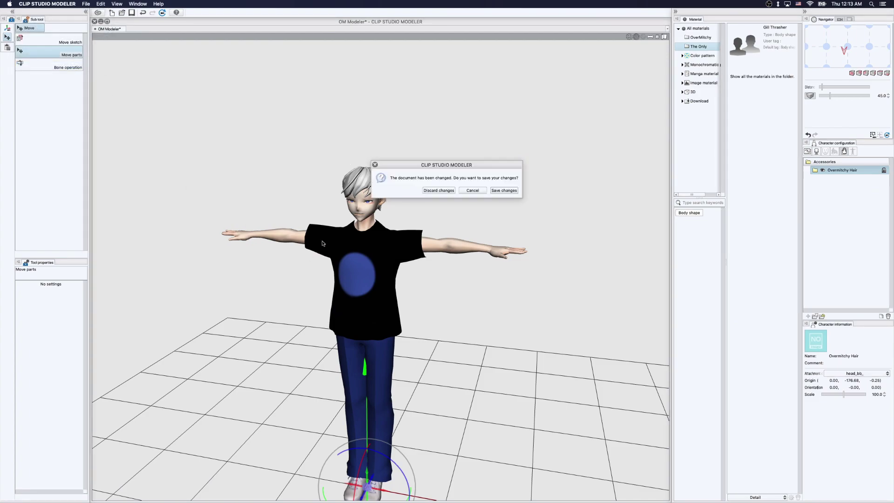
pyautogui.click(505, 191)
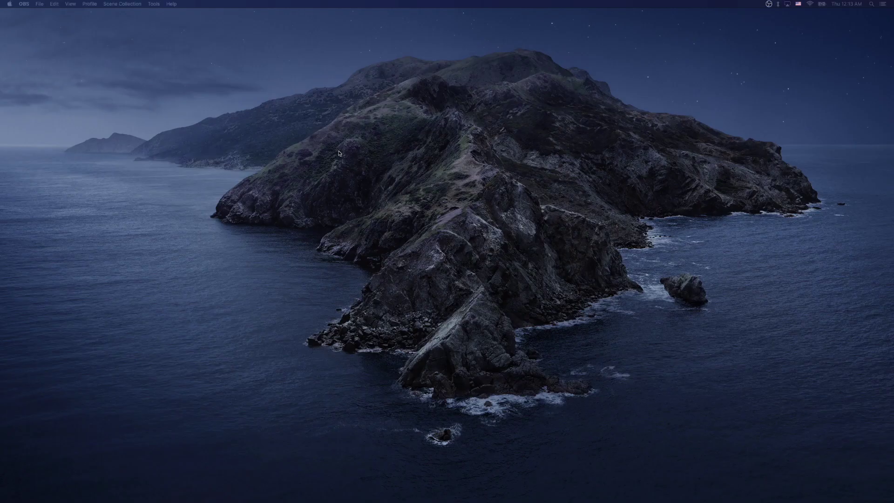
# Switch to CLIP STUDIO PAINT and create a new 1920 x 1080 px illustration at 300 dpi.
pyautogui.moveTo(453, 502)
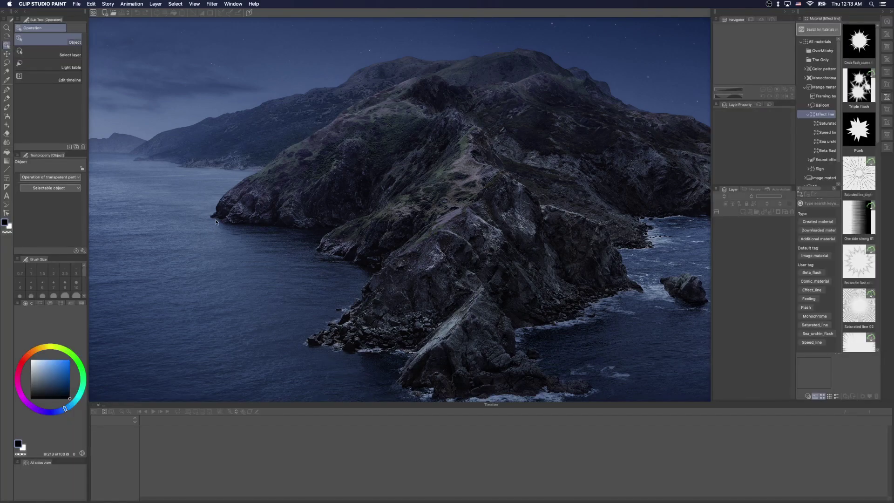
pyautogui.click(77, 4)
pyautogui.click(86, 13)
pyautogui.click(643, 119)
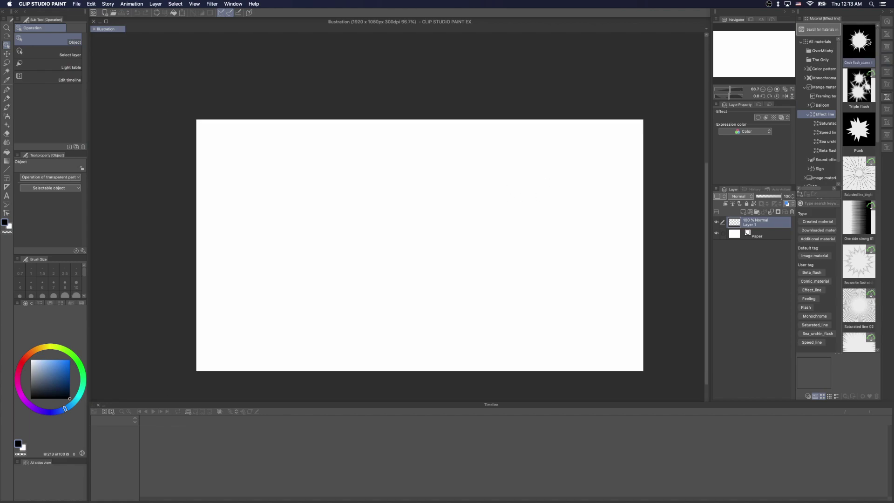
# Place the OverMitchy 3D character from its material folder on the canvas and rotate the camera to a side view.
pyautogui.click(823, 50)
pyautogui.moveTo(860, 42); pyautogui.dragTo(418, 233)
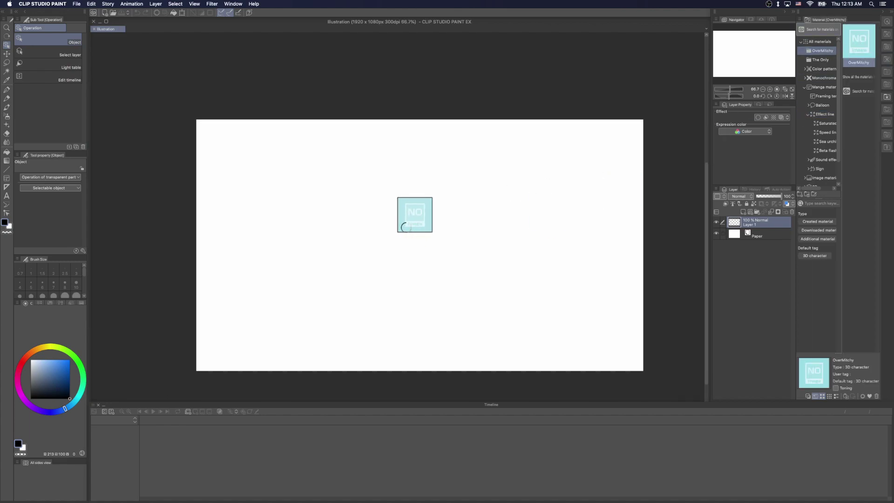
pyautogui.moveTo(391, 132); pyautogui.dragTo(289, 158)
pyautogui.moveTo(411, 114); pyautogui.dragTo(412, 105)
# Try posing the character at its neck joint and undo the pose change.
pyautogui.click(419, 182)
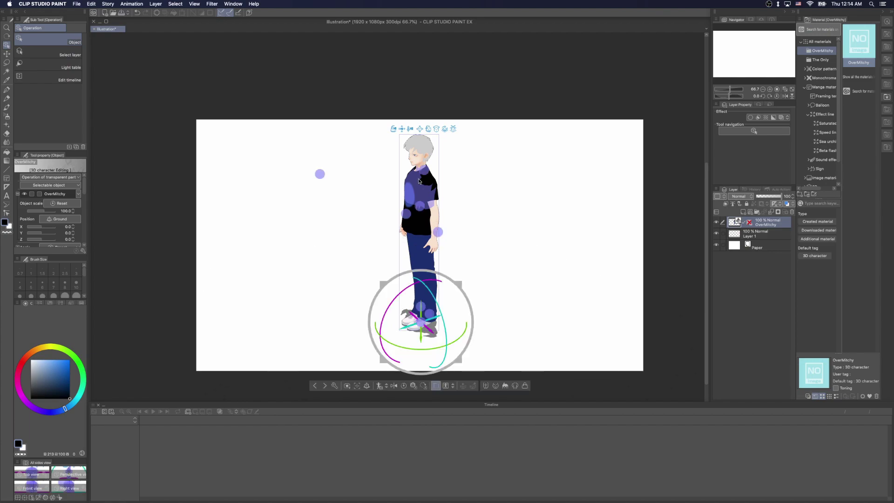
pyautogui.moveTo(425, 168)
pyautogui.mouseDown()
pyautogui.moveTo(383, 172)
pyautogui.moveTo(439, 169)
pyautogui.mouseUp()
pyautogui.press('super+z')
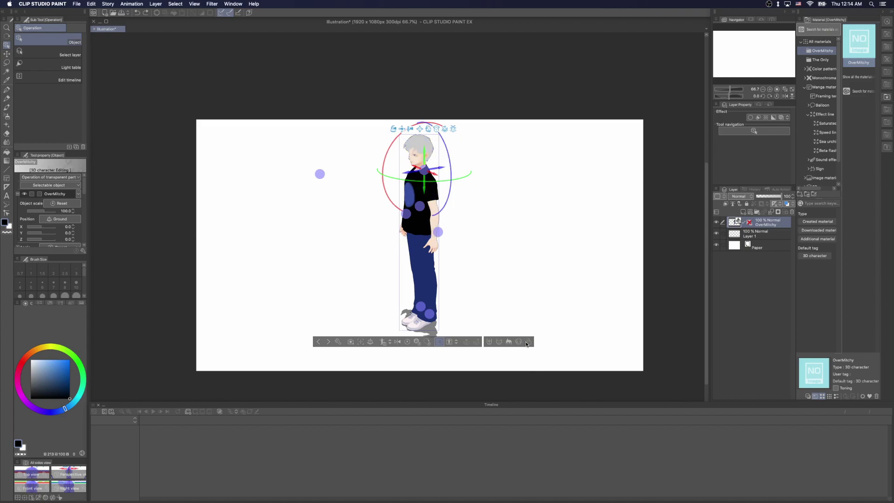
# Choose Overmitchy Hair from the 3D character's available hairstyles.
pyautogui.click(528, 344)
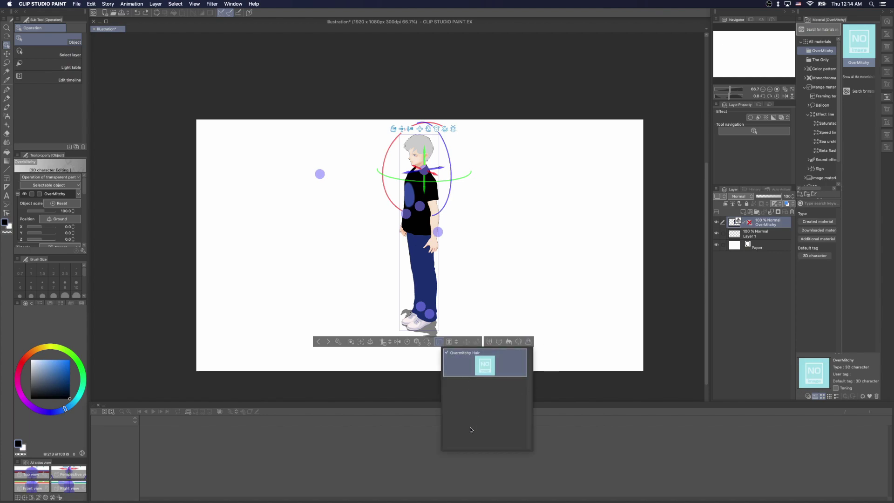
pyautogui.click(470, 371)
pyautogui.click(501, 371)
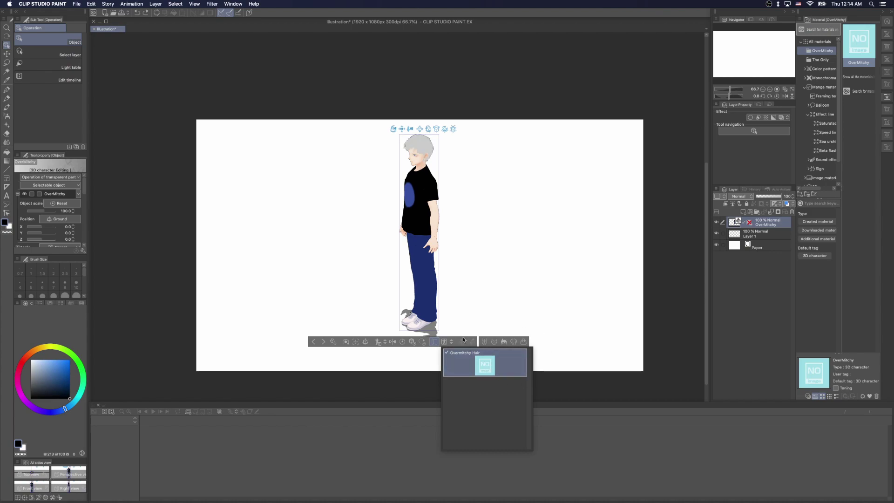
pyautogui.click(395, 131)
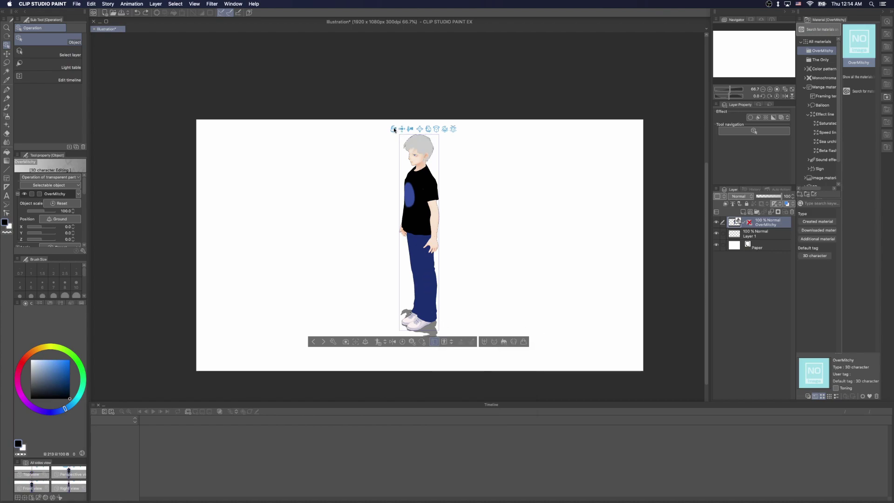
# Rotate the camera around the 3D character to the front, ending at a slightly angled three-quarter view.
pyautogui.moveTo(393, 130); pyautogui.dragTo(477, 123)
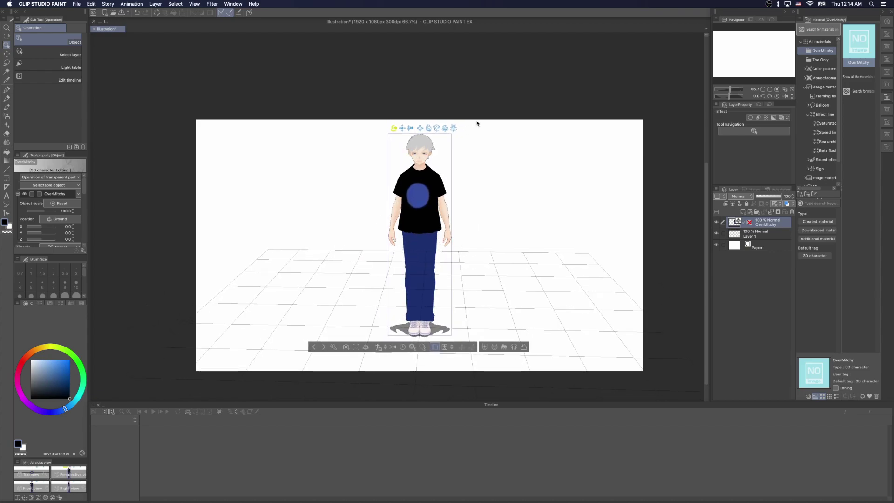
pyautogui.moveTo(477, 124)
pyautogui.mouseDown()
pyautogui.moveTo(487, 122)
pyautogui.moveTo(475, 132)
pyautogui.mouseUp()
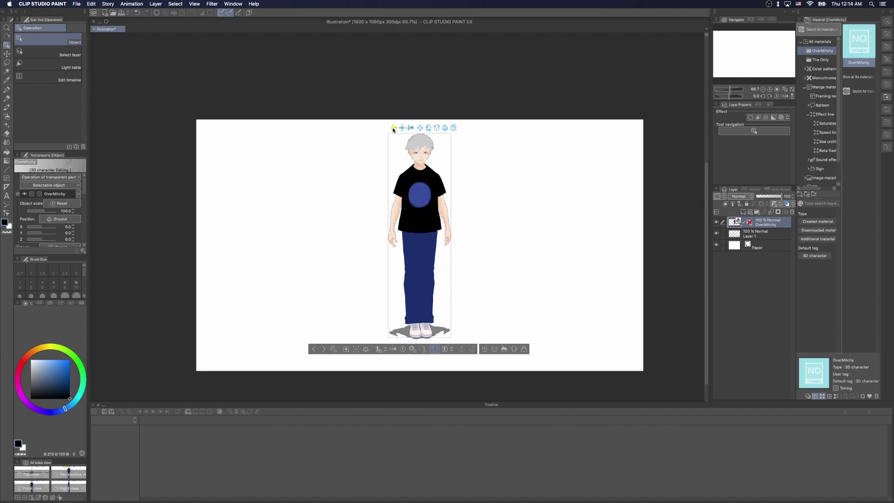
pyautogui.moveTo(394, 129); pyautogui.dragTo(221, 243)
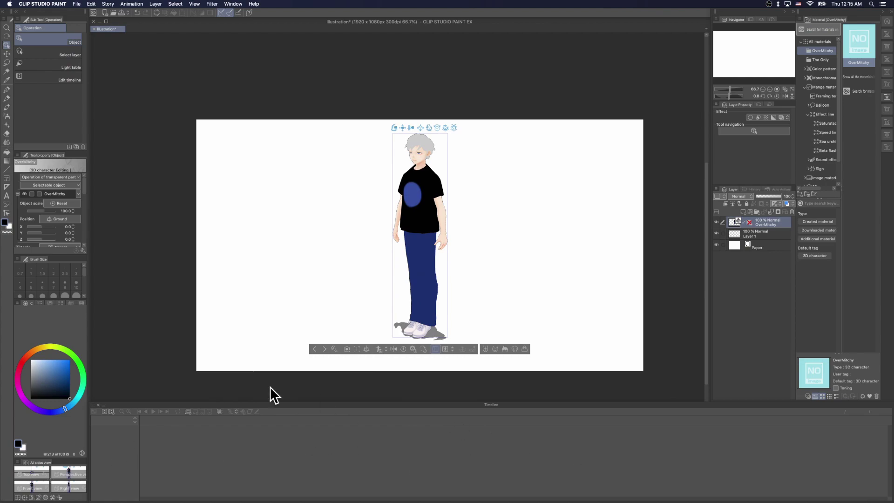